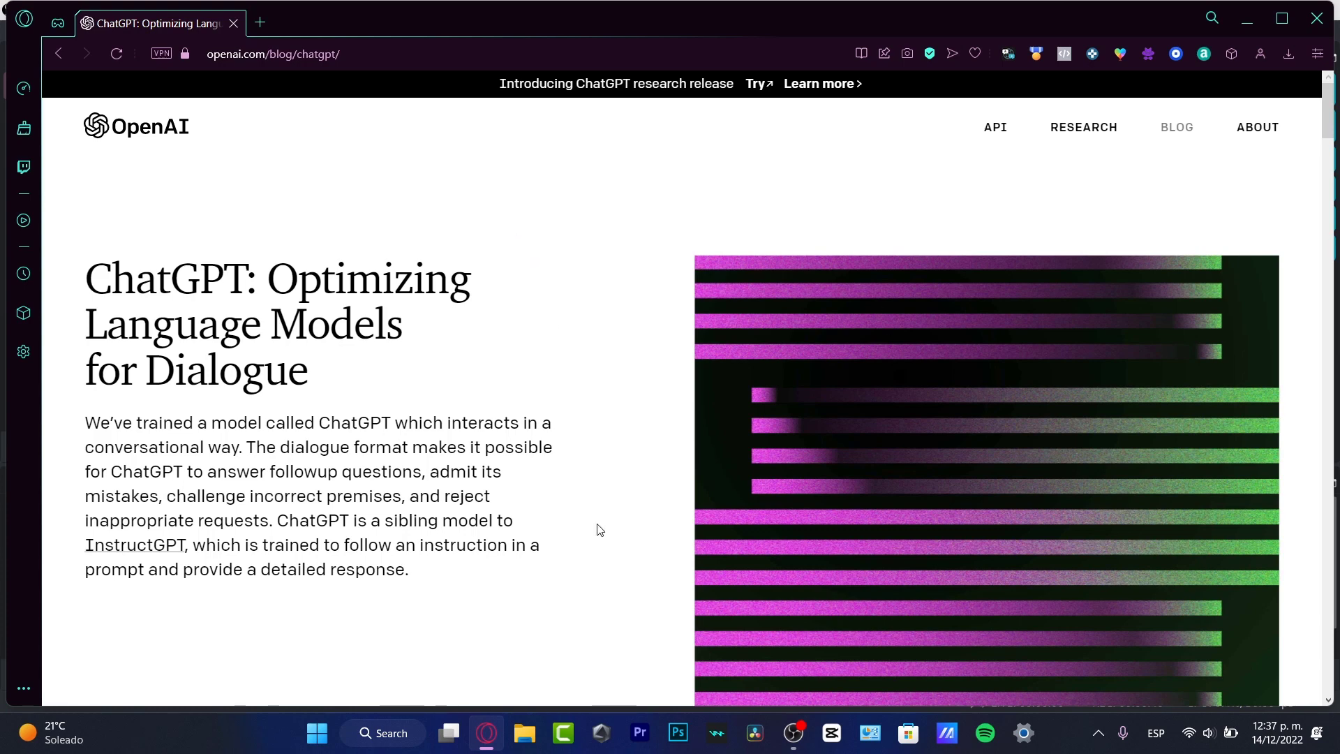
# Read the ChatGPT announcement post, highlighting the sentence about answering follow-up questions
pyautogui.scroll(-3, 873, 527)
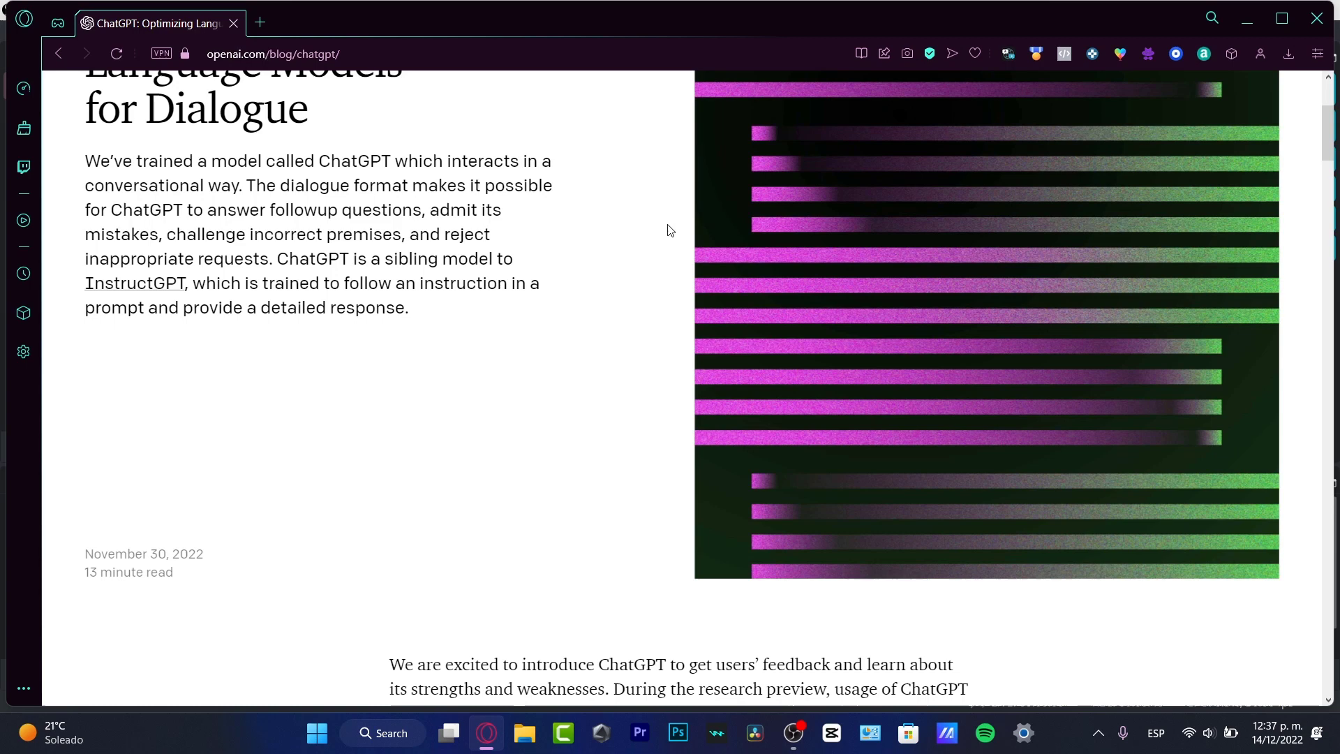
pyautogui.moveTo(470, 178); pyautogui.dragTo(280, 262)
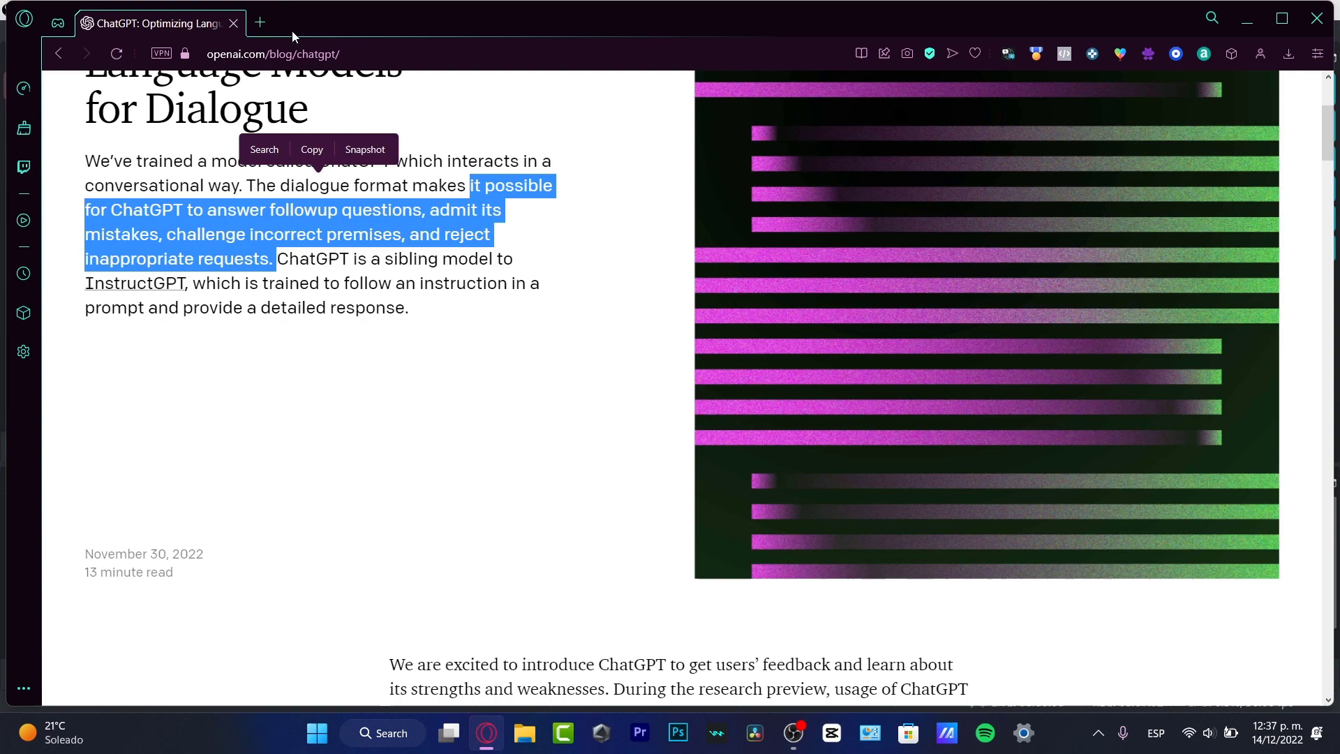
pyautogui.scroll(3, 358, 380)
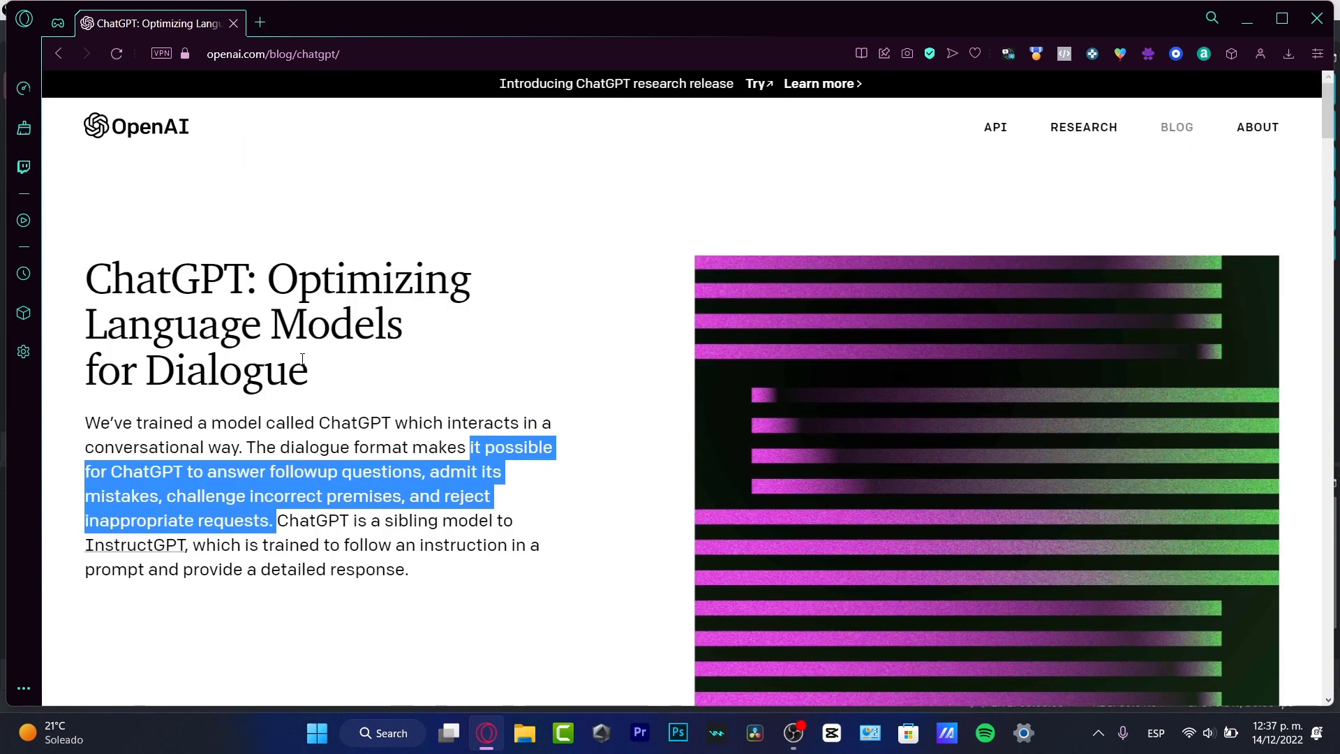
pyautogui.scroll(-7, 773, 509)
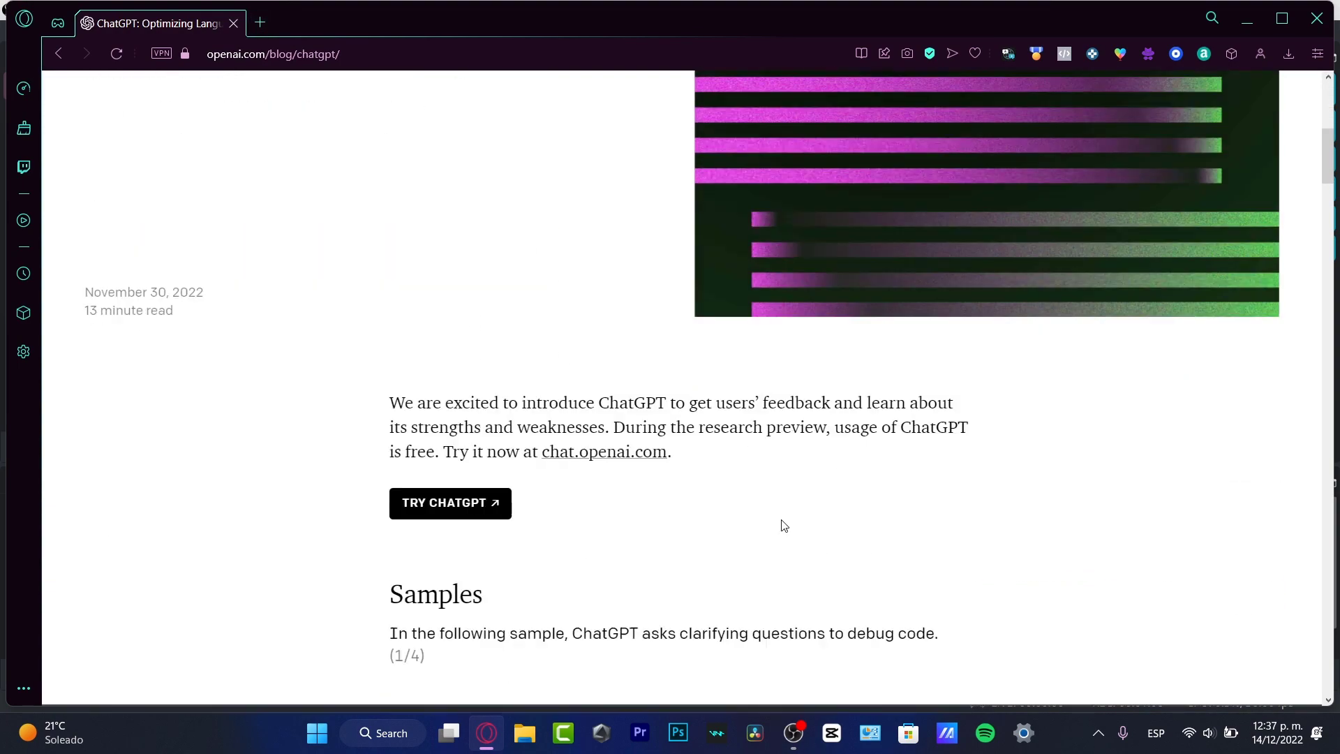
pyautogui.scroll(7, 775, 538)
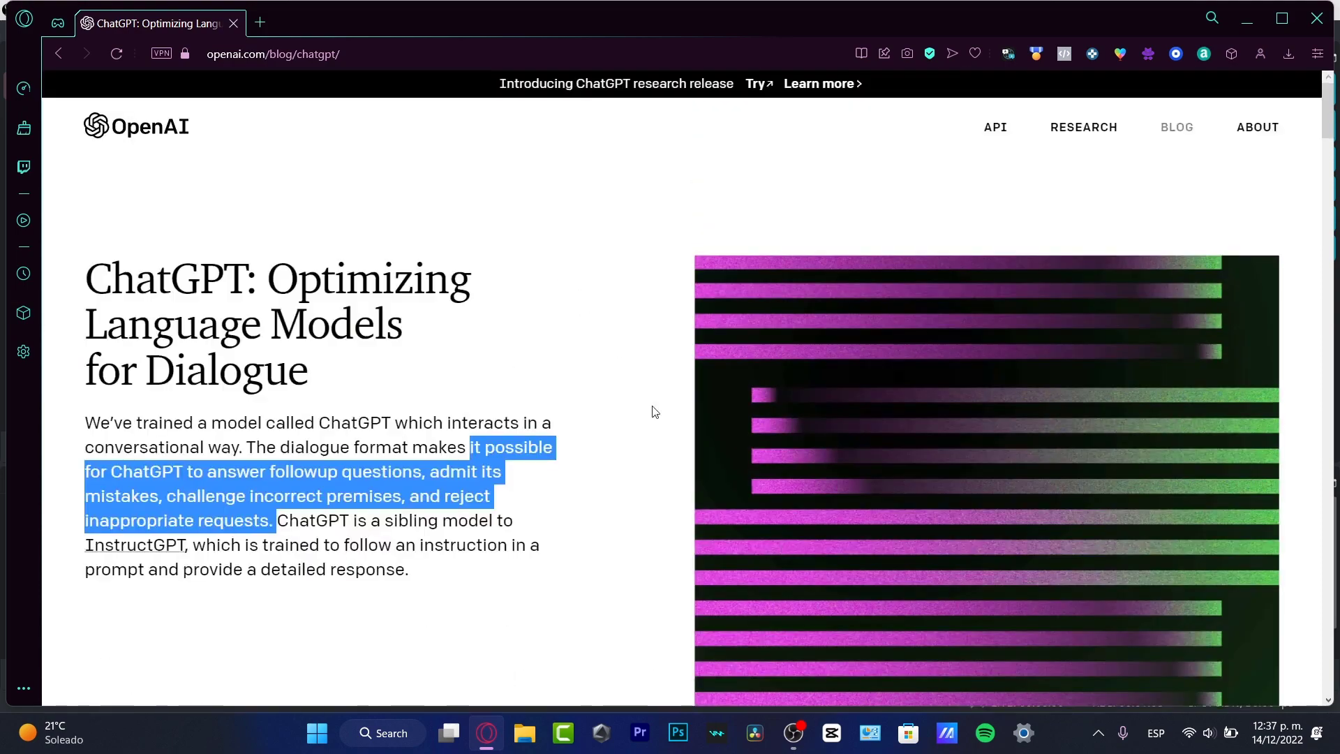
pyautogui.scroll(-4, 731, 502)
pyautogui.scroll(-4, 729, 497)
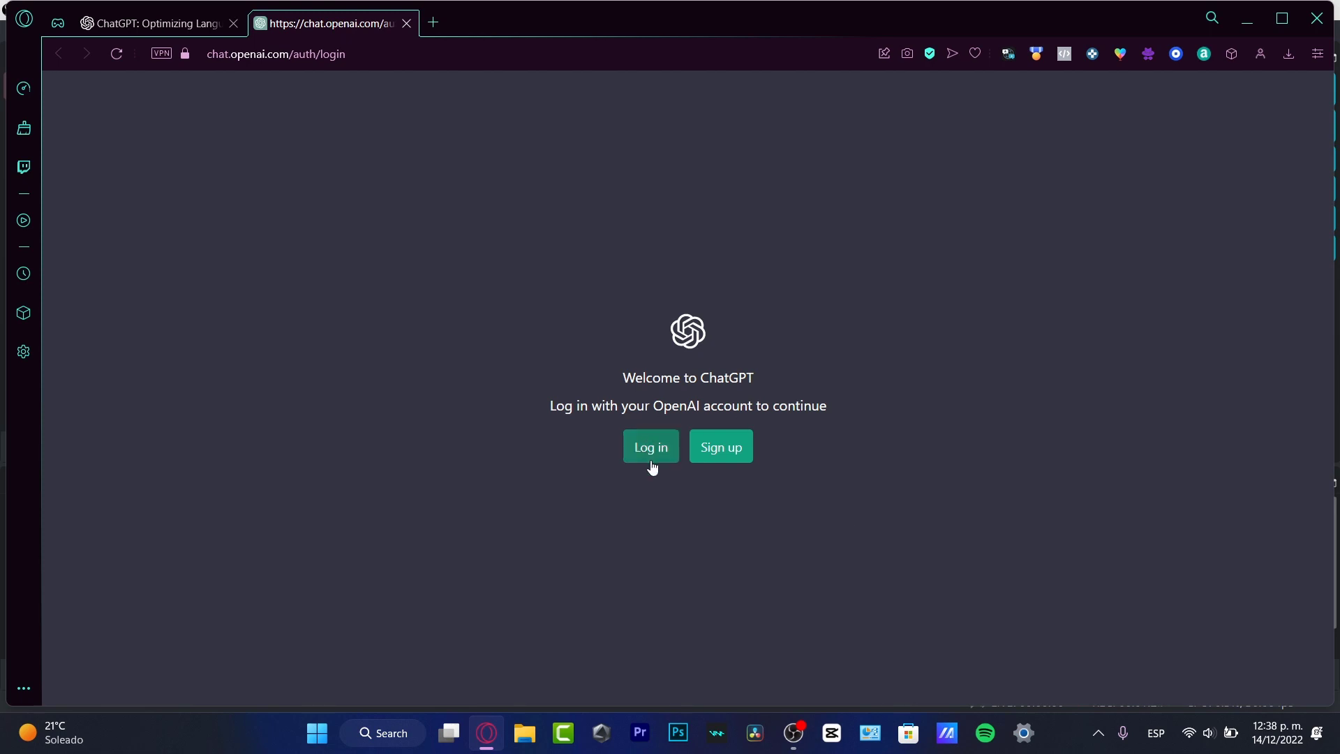
# Start creating a new ChatGPT account from the Sign up page
pyautogui.click(729, 453)
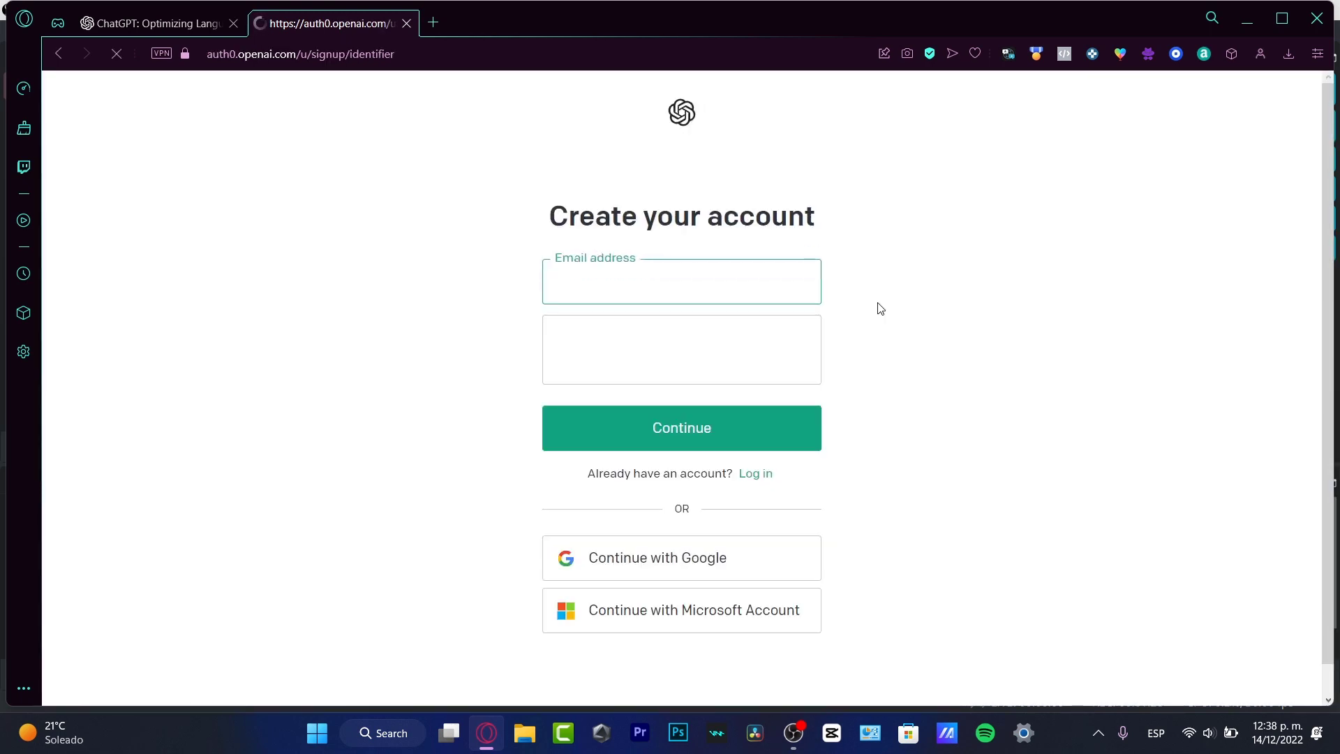
pyautogui.click(700, 276)
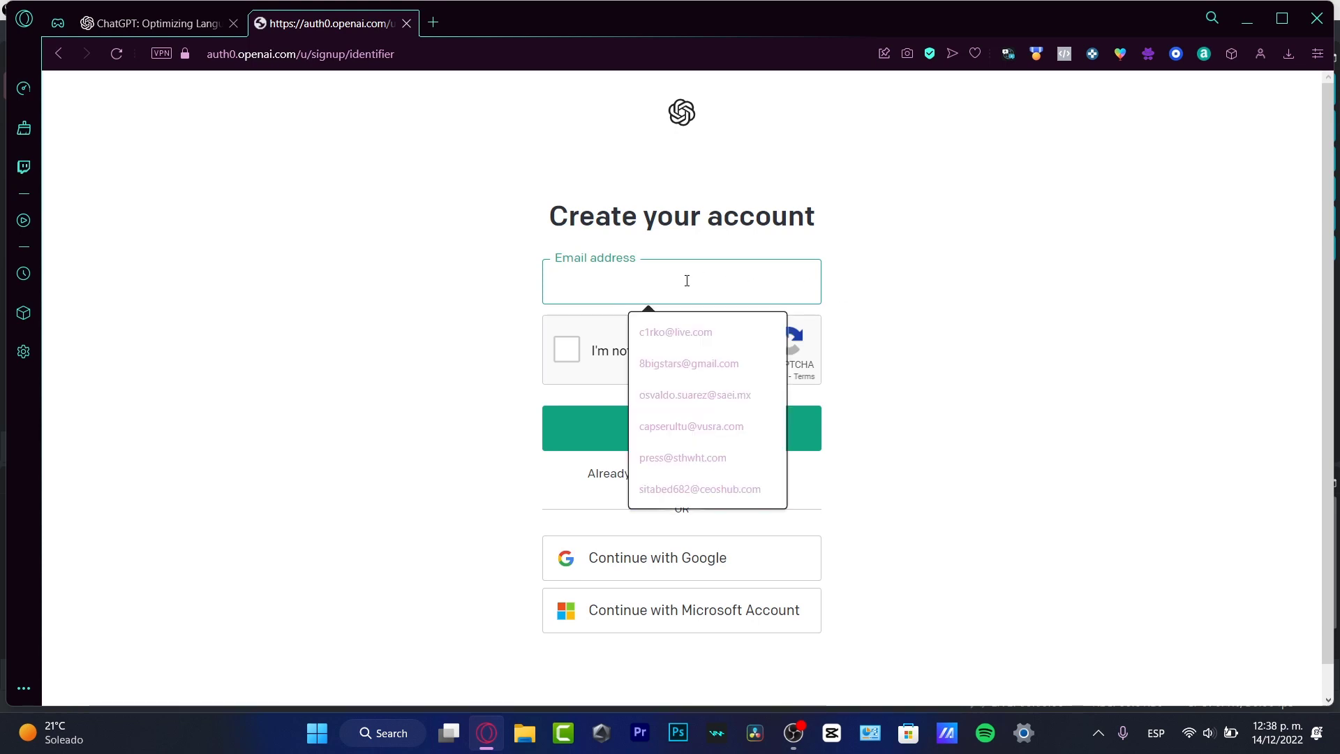
pyautogui.click(538, 352)
# Pass the reCAPTCHA traffic-lights challenge and choose to continue with a Microsoft account
pyautogui.click(566, 349)
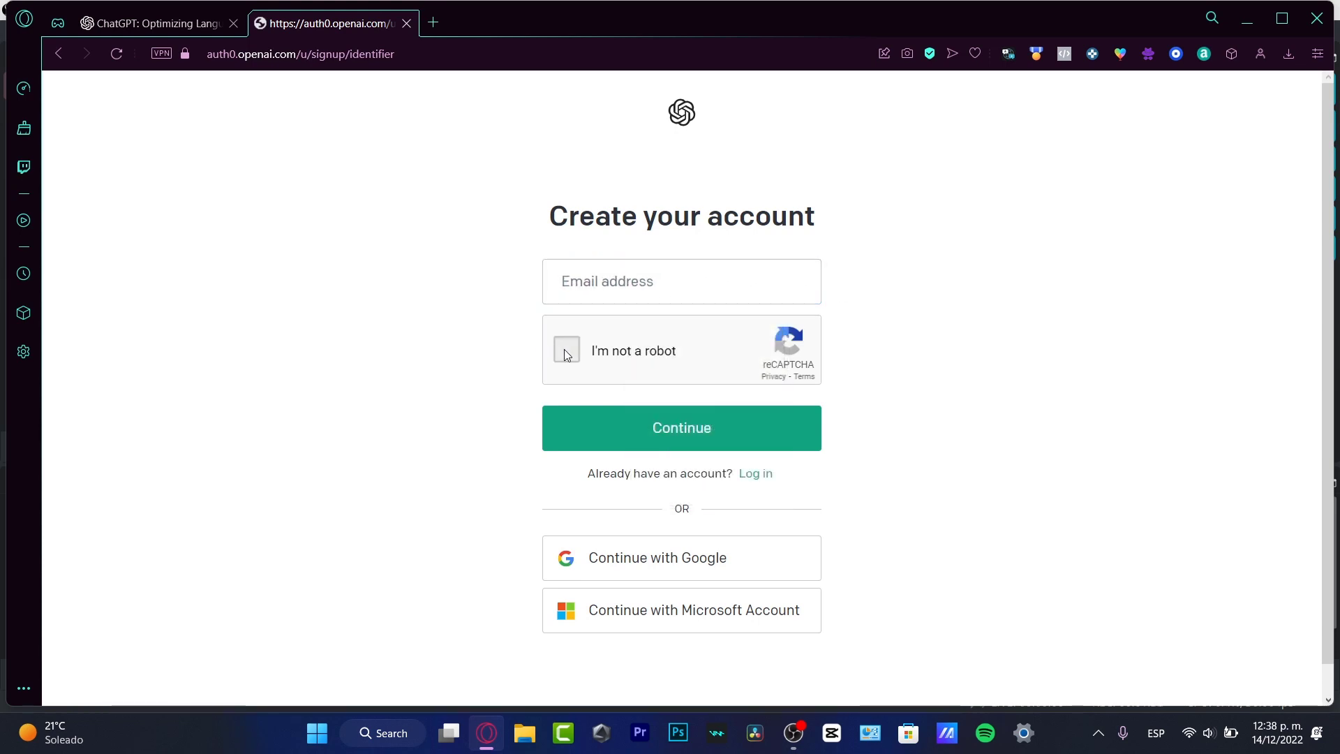
pyautogui.click(801, 329)
pyautogui.click(795, 276)
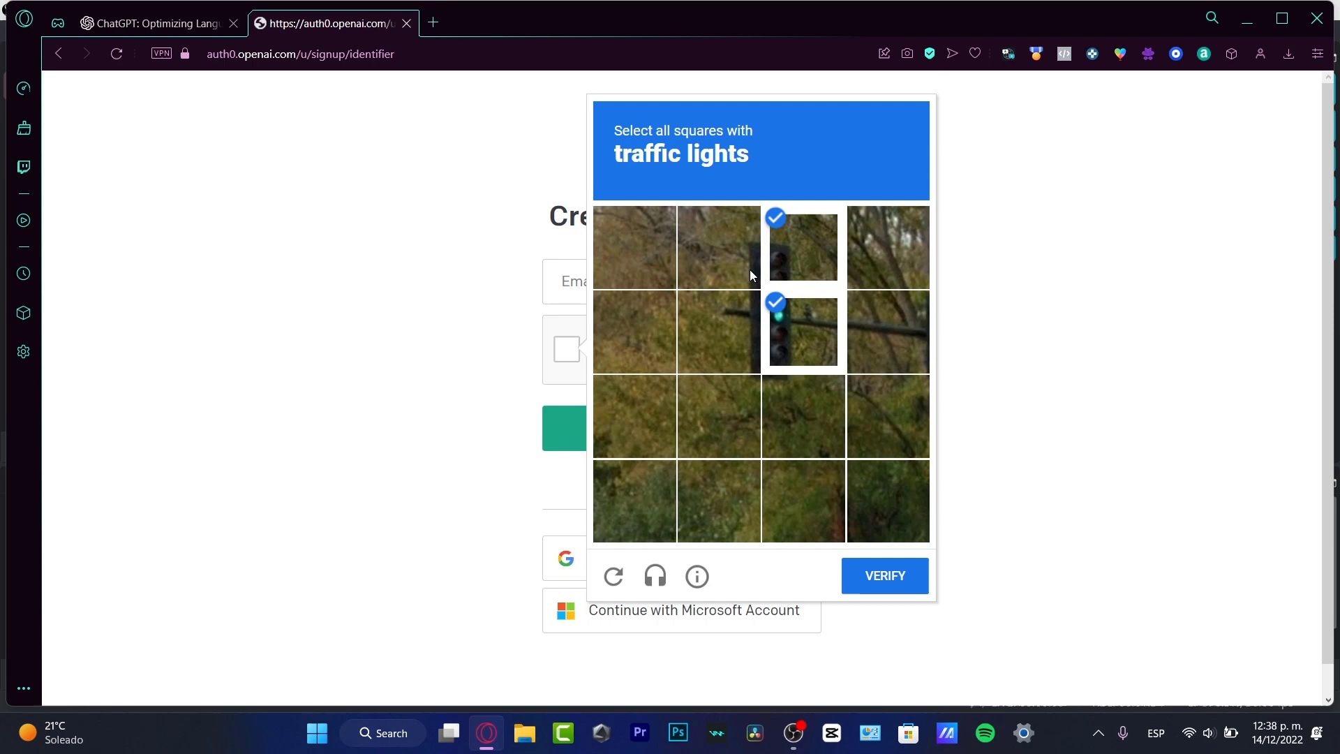
pyautogui.click(750, 270)
pyautogui.click(726, 328)
pyautogui.click(906, 584)
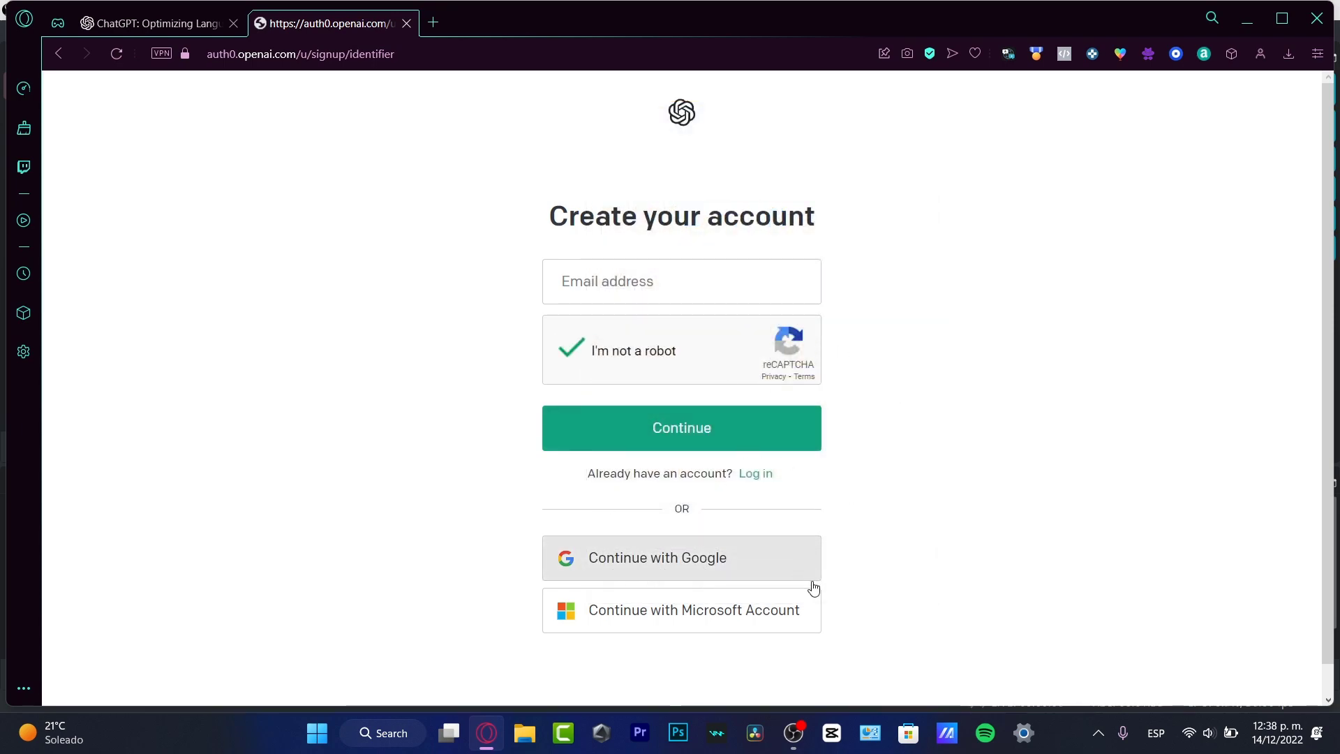
pyautogui.click(710, 627)
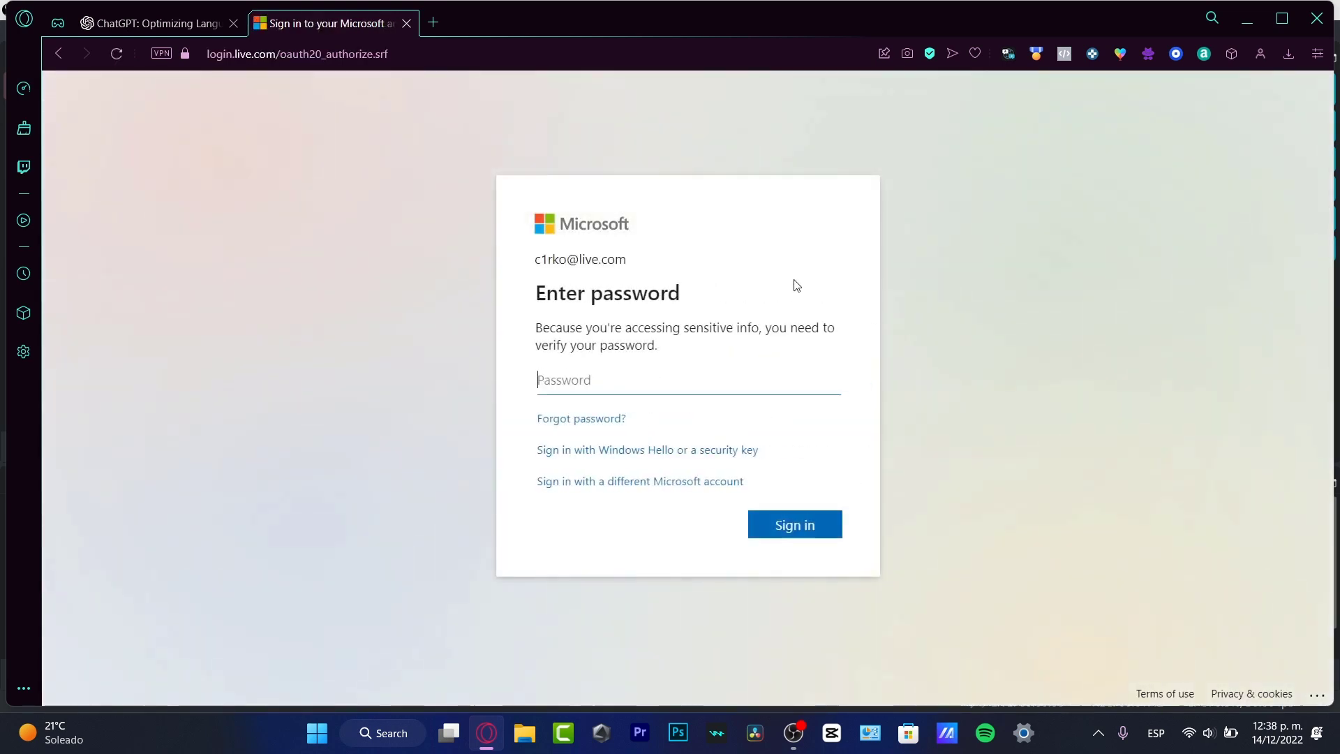
# Enter the Microsoft account password and sign in to ChatGPT
pyautogui.write('********')
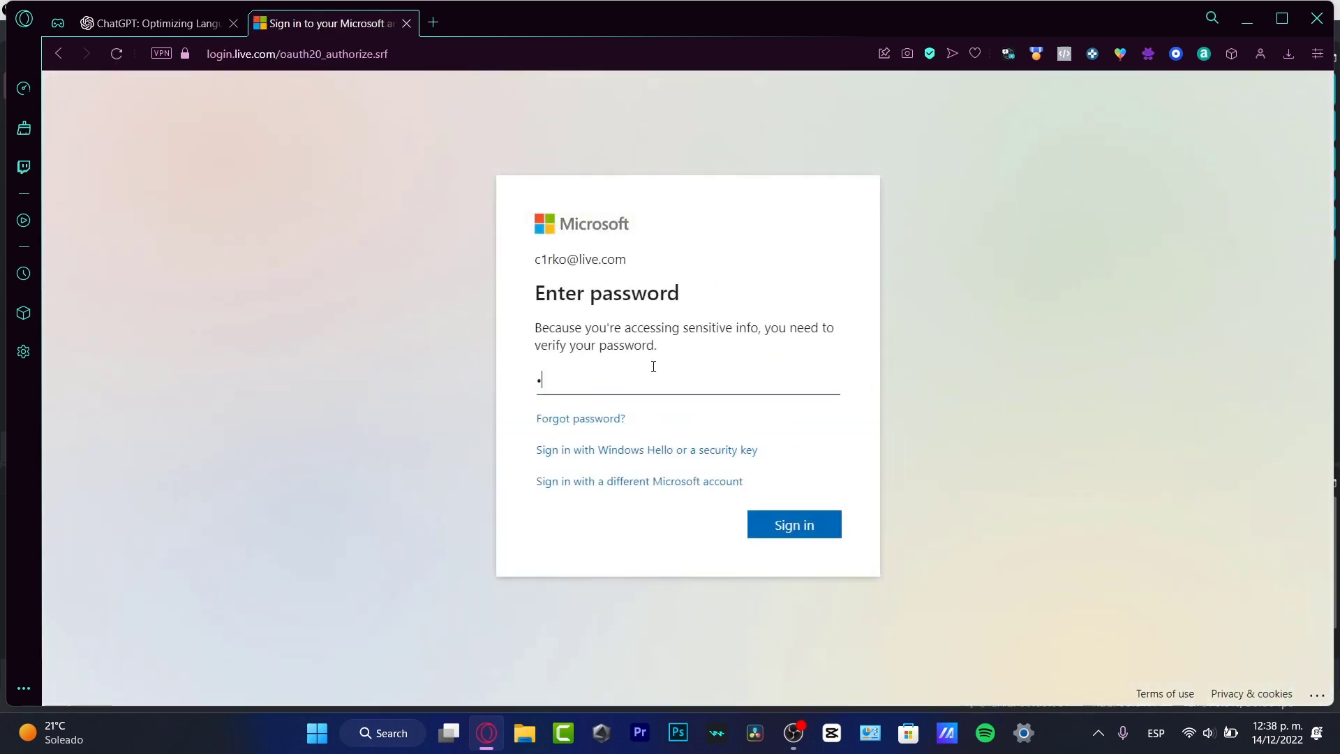
pyautogui.write('*')
pyautogui.press('Return')
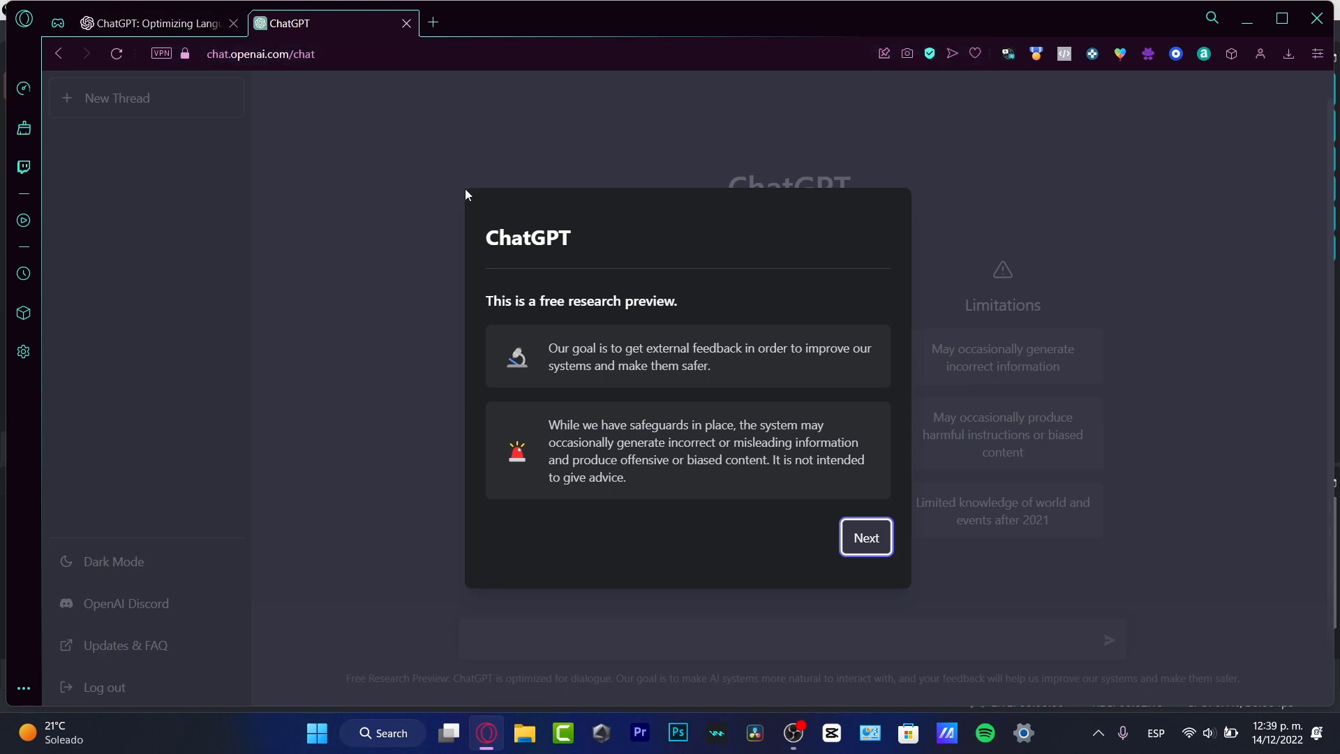
# Advance to the data collection notice and highlight the sentence about sensitive information
pyautogui.click(876, 541)
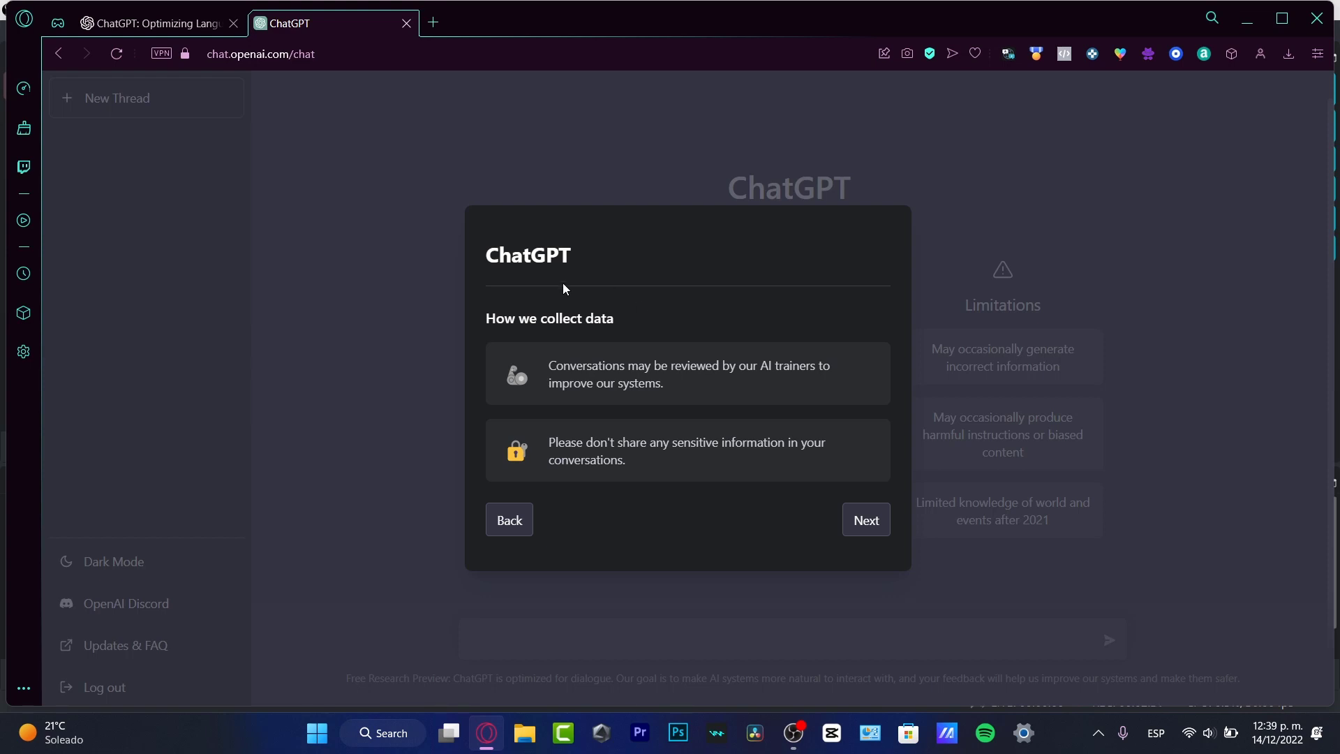
pyautogui.moveTo(609, 320); pyautogui.dragTo(571, 319)
pyautogui.scroll(5, 724, 361)
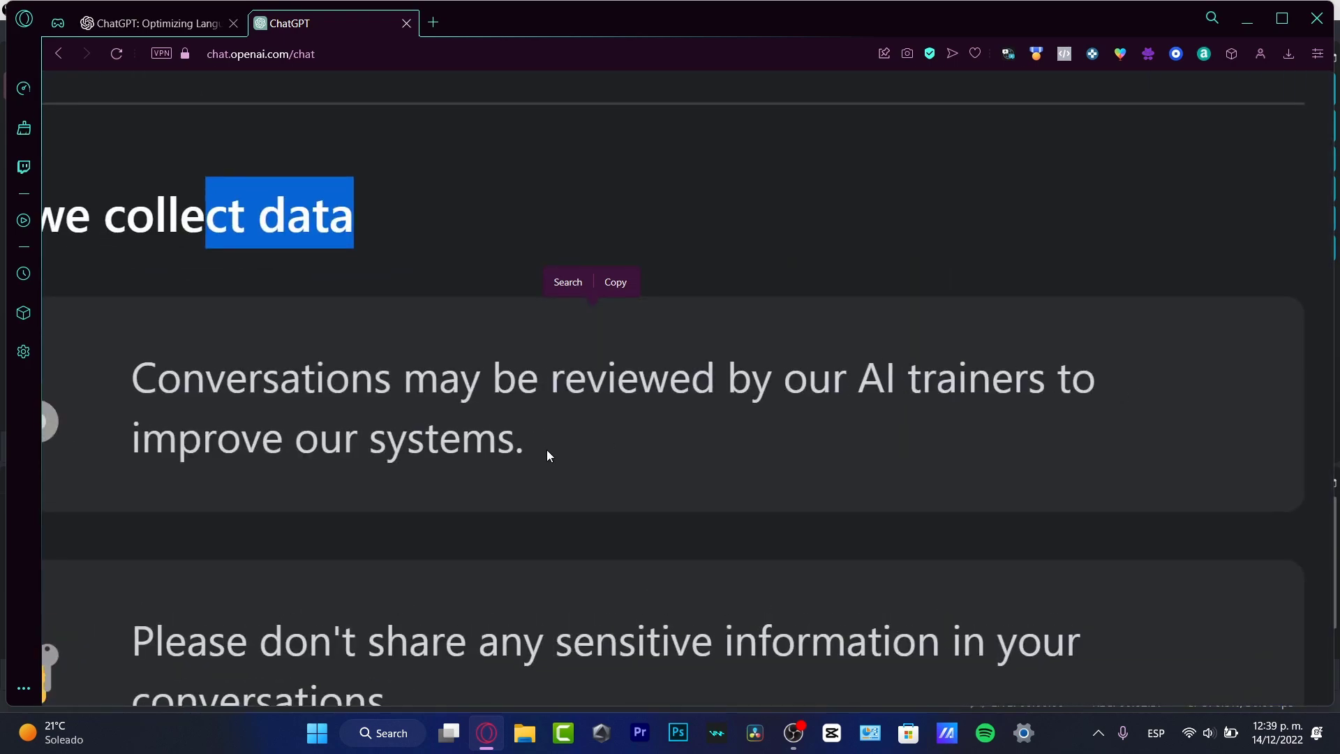
pyautogui.scroll(-4, 547, 447)
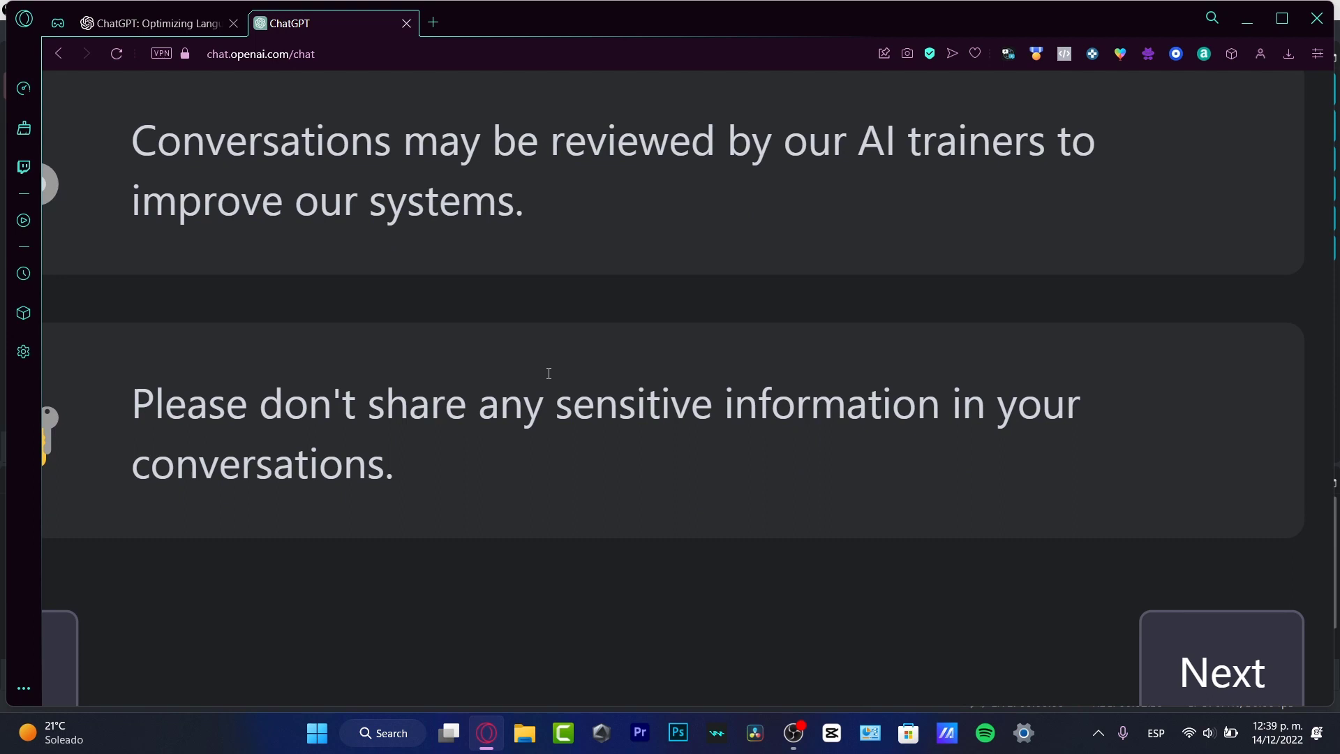
pyautogui.moveTo(549, 373); pyautogui.dragTo(834, 462)
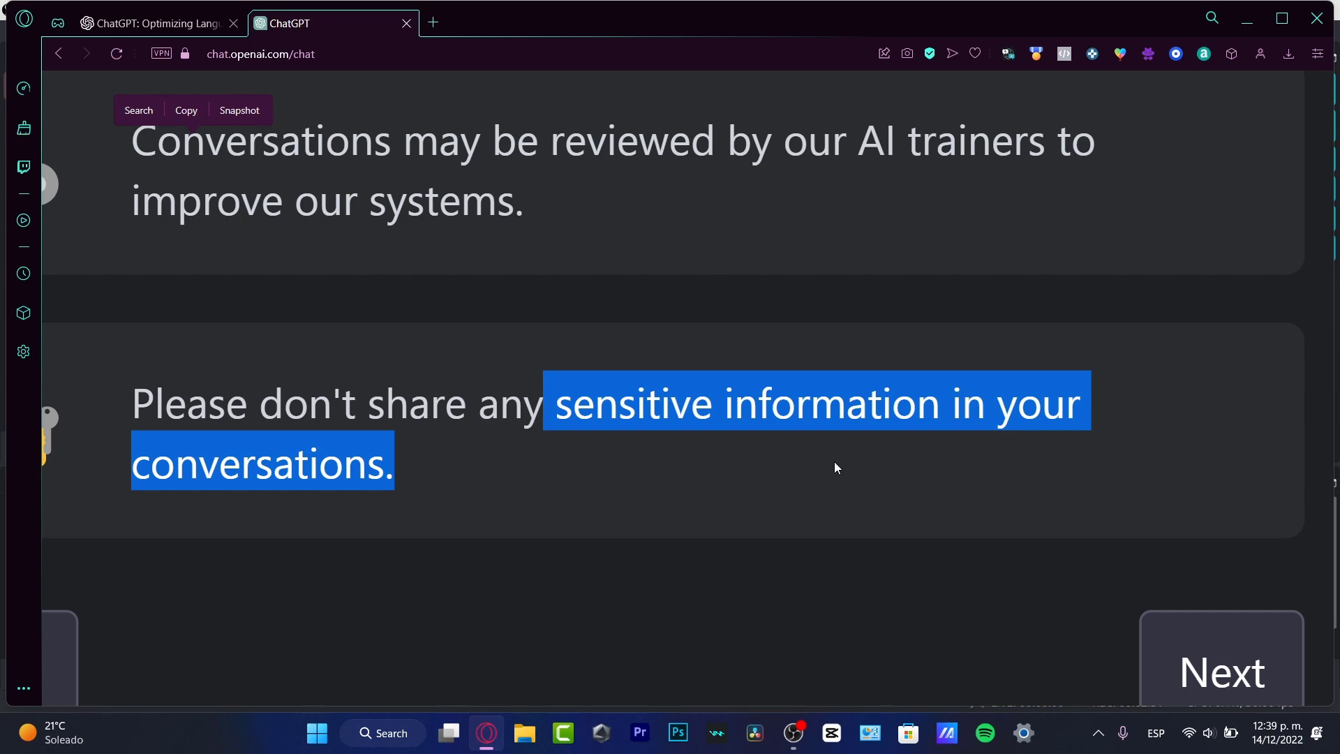
pyautogui.scroll(-5, 836, 468)
pyautogui.click(783, 508)
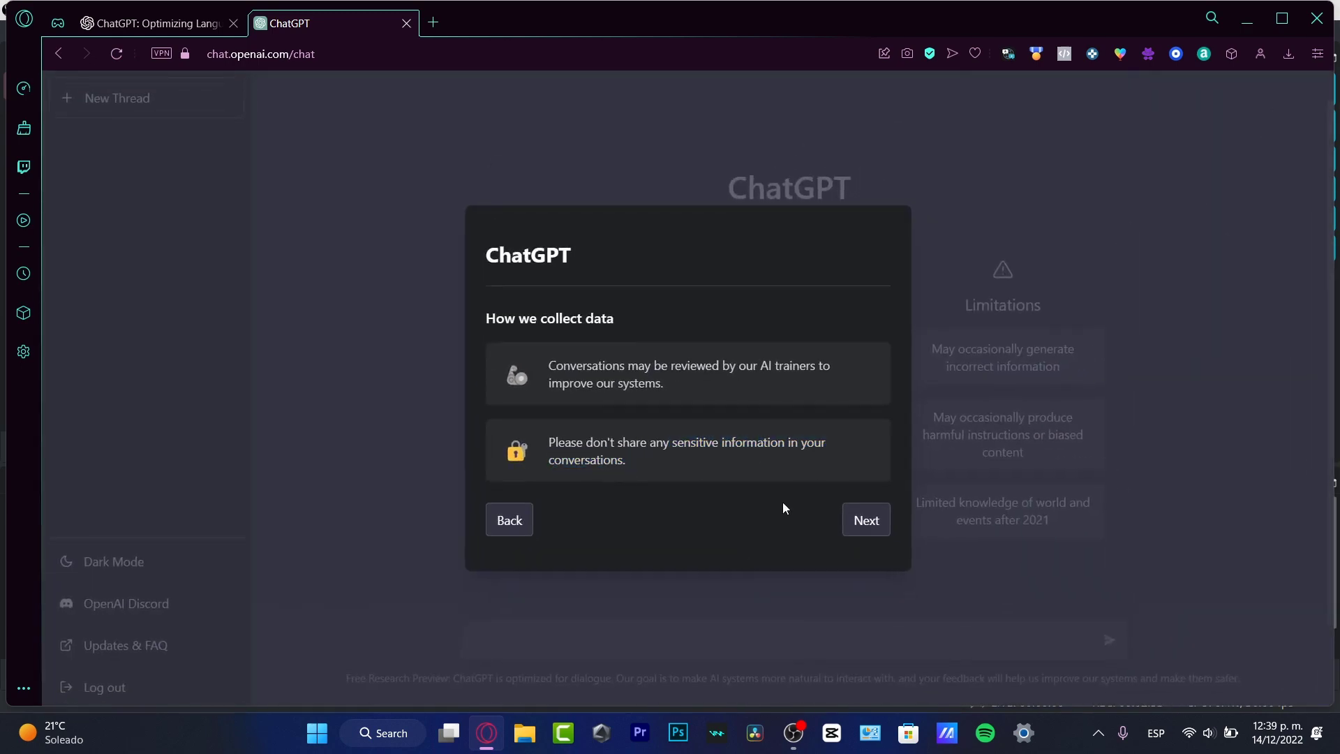
# Move on to the feedback page and finish the introduction with Done
pyautogui.click(879, 520)
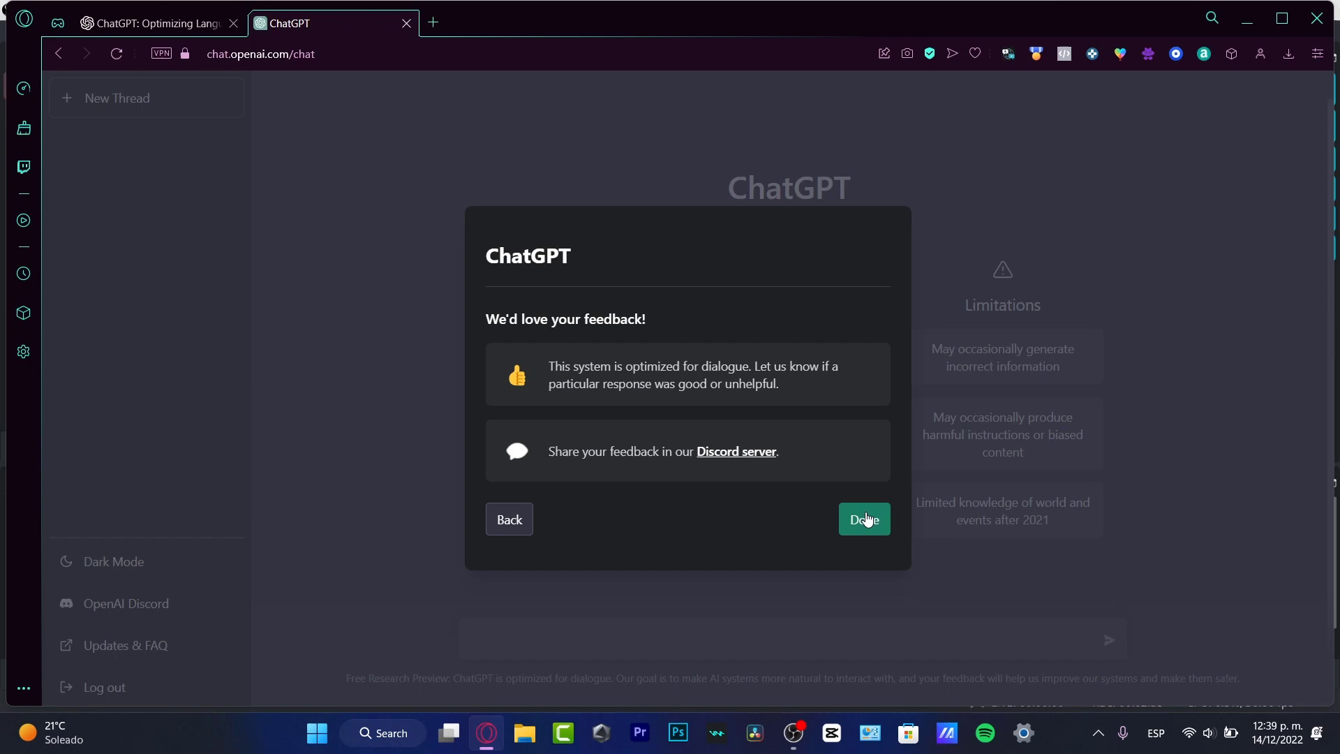
pyautogui.scroll(5, 574, 329)
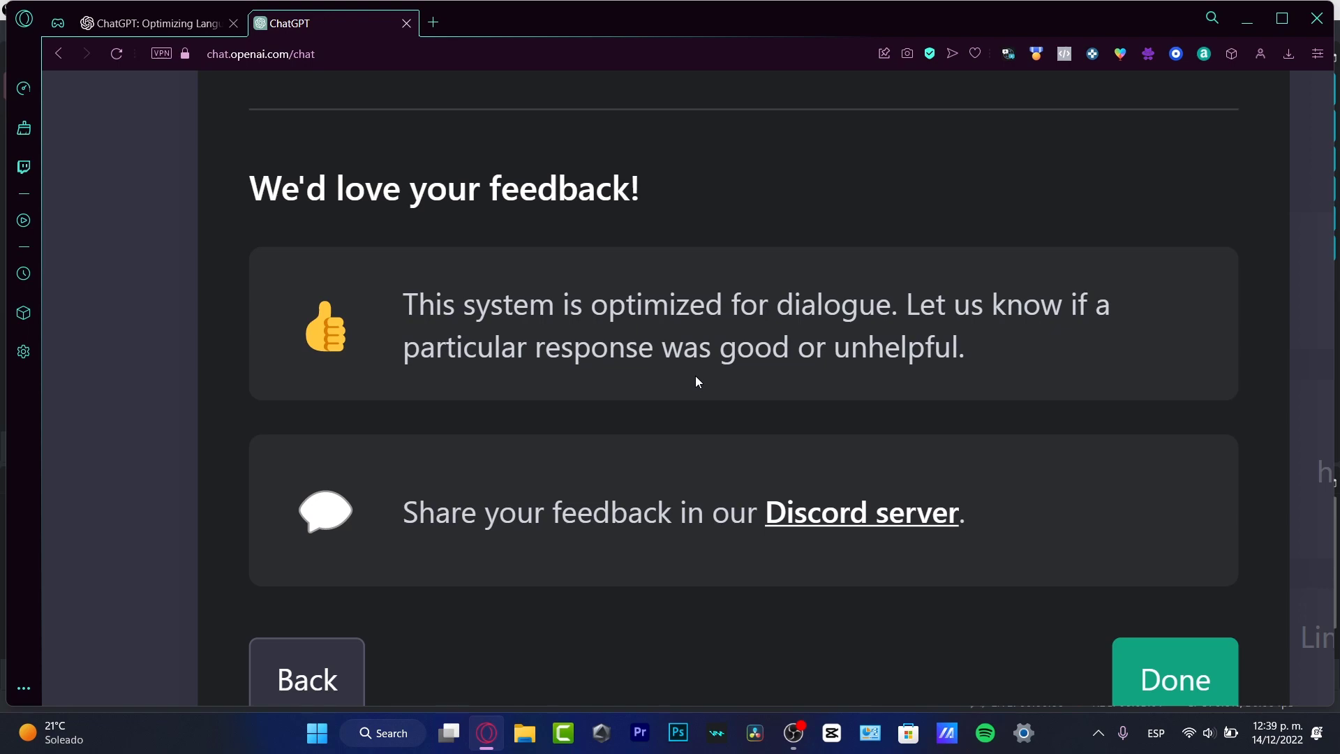
pyautogui.scroll(-5, 885, 533)
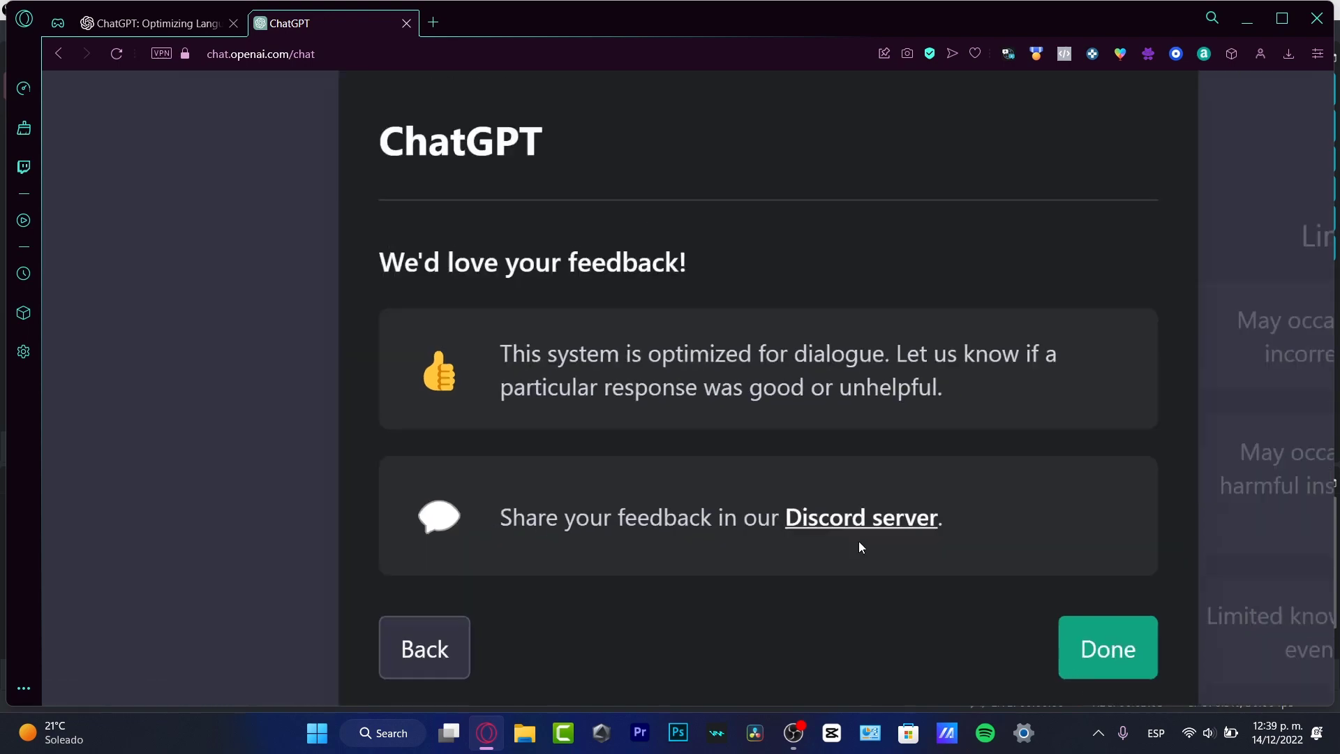
pyautogui.click(863, 524)
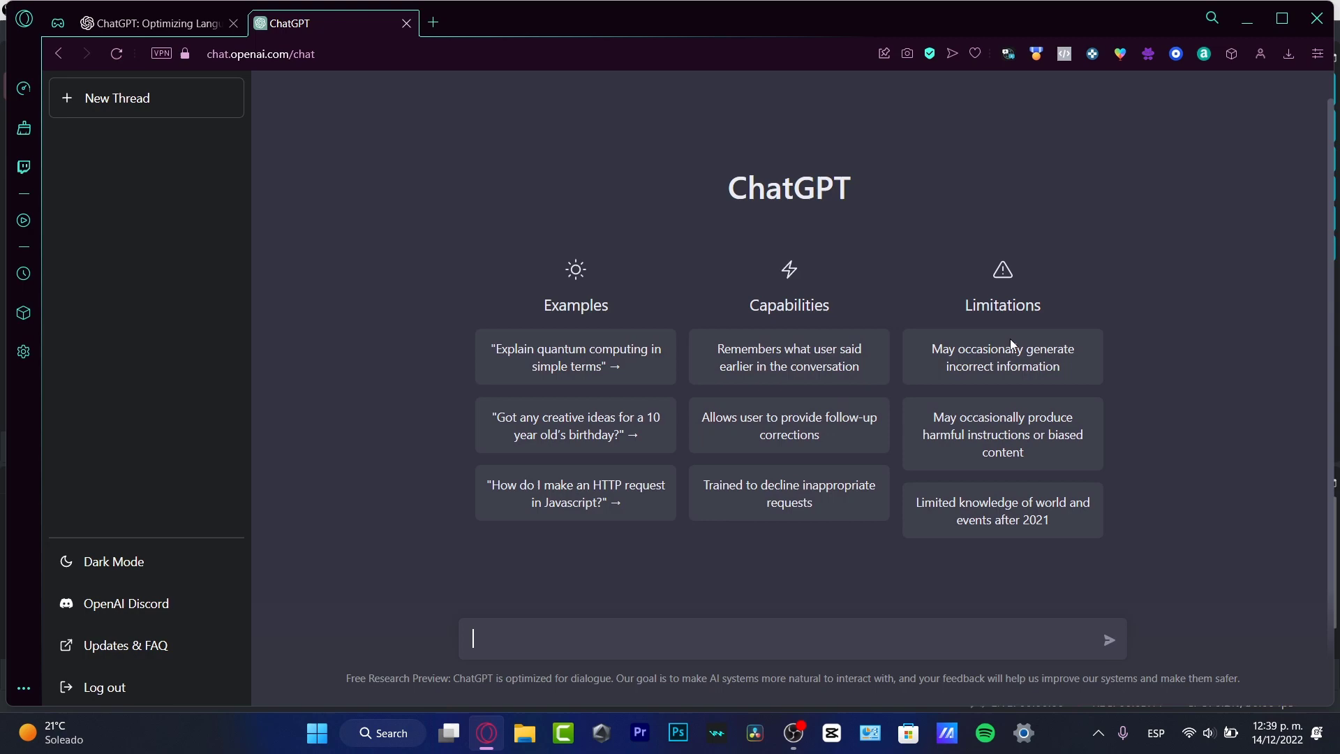
pyautogui.scroll(3, 1010, 338)
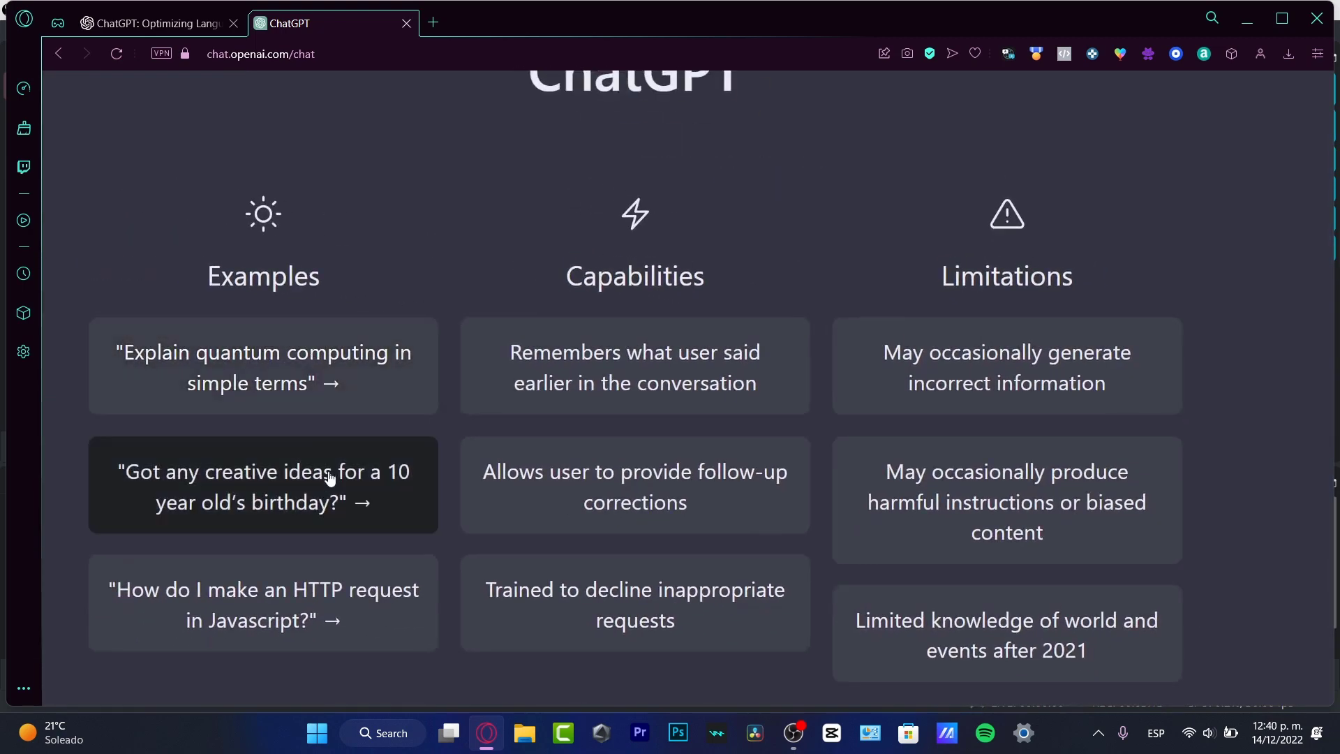
pyautogui.moveTo(726, 289); pyautogui.dragTo(560, 274)
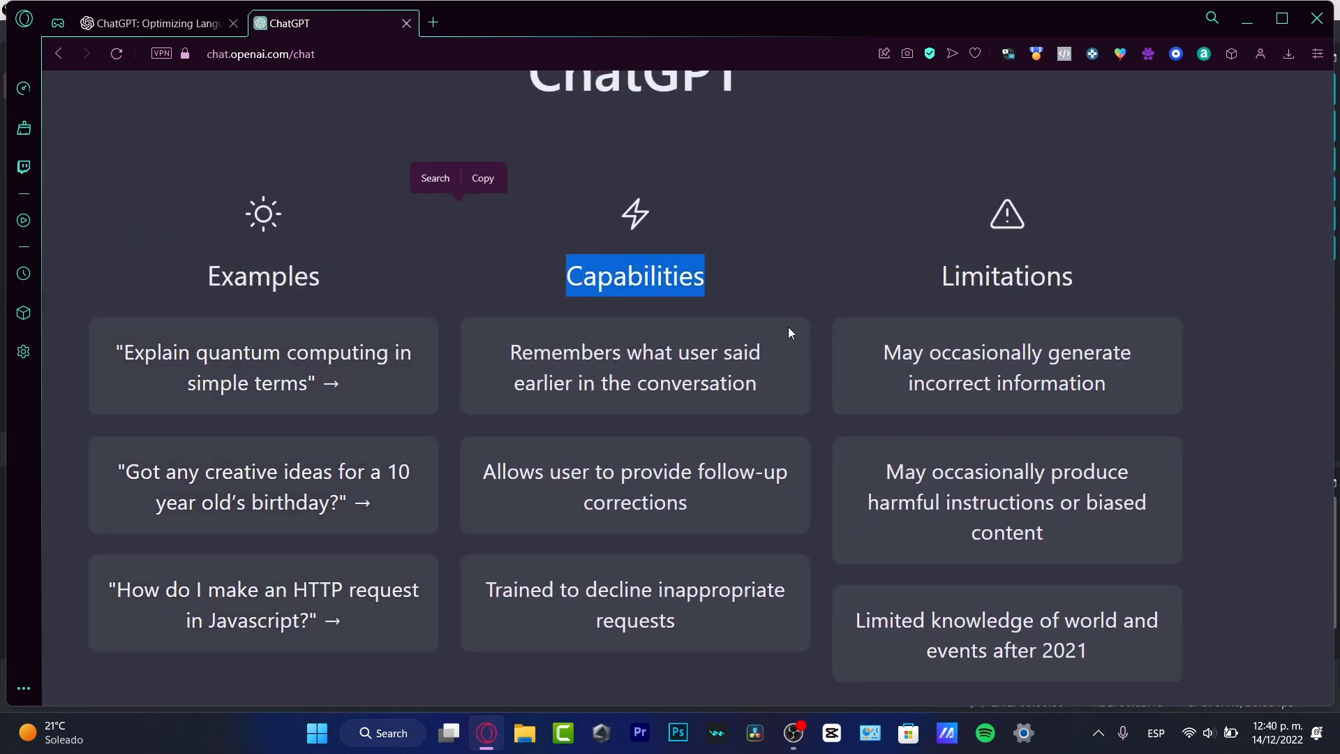
pyautogui.moveTo(1084, 284); pyautogui.dragTo(939, 278)
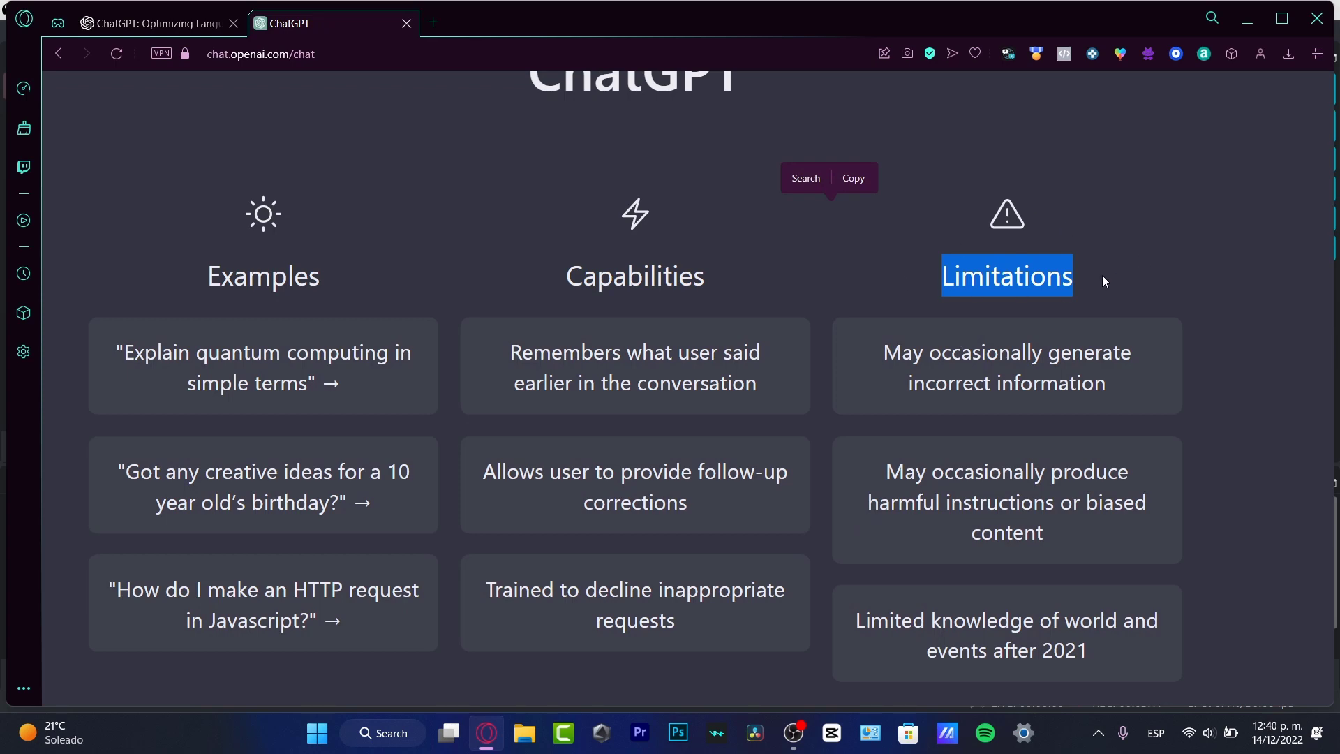
pyautogui.scroll(-1, 1011, 370)
pyautogui.hotkey('ctrl', '0')
pyautogui.click(872, 642)
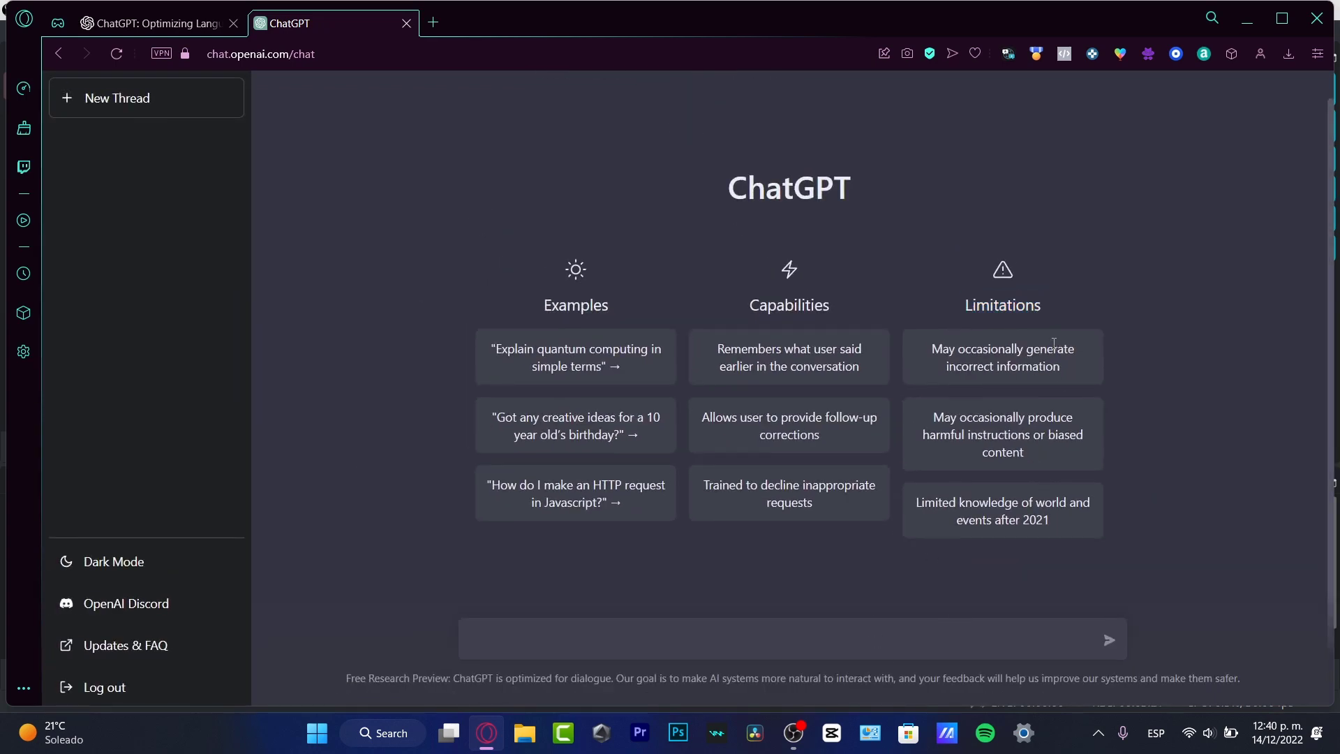
pyautogui.keyDown('ctrl'); pyautogui.scroll(5, 1051, 347); pyautogui.keyUp('ctrl')
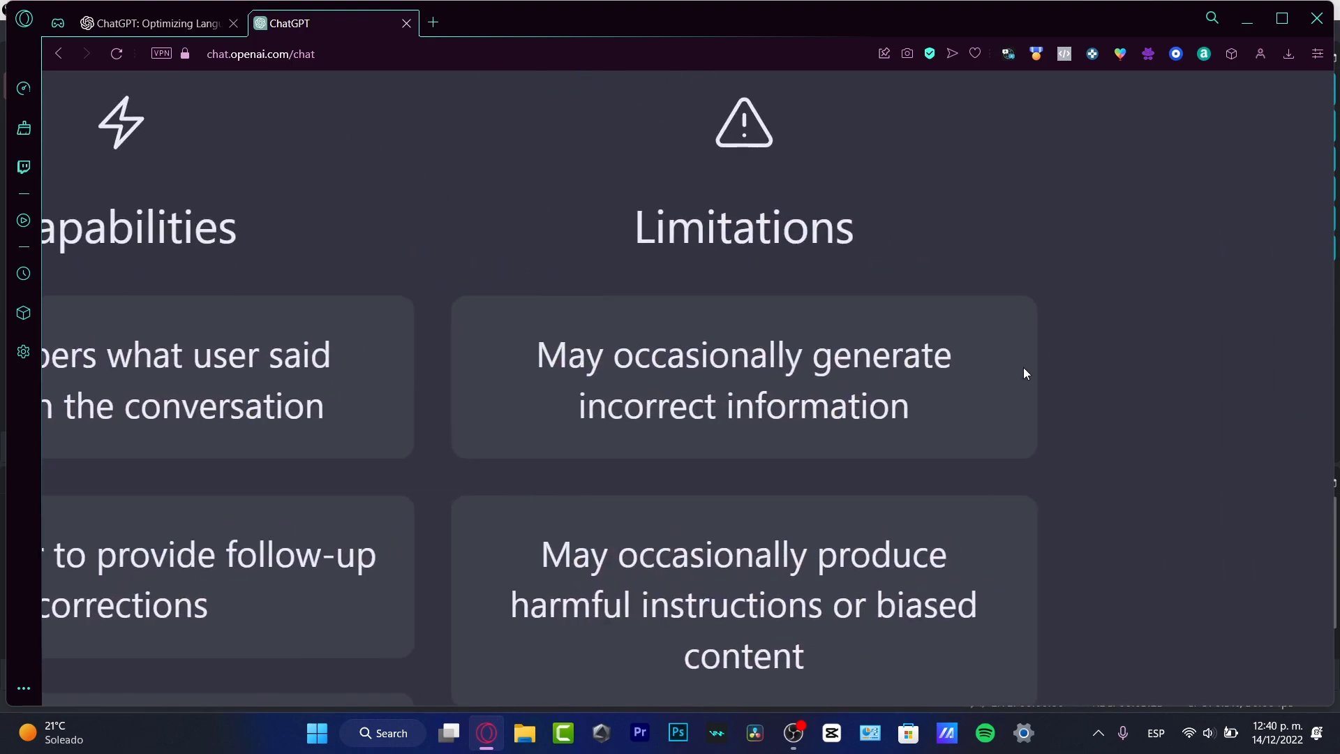
pyautogui.keyDown('ctrl'); pyautogui.scroll(-5, 872, 408); pyautogui.keyUp('ctrl')
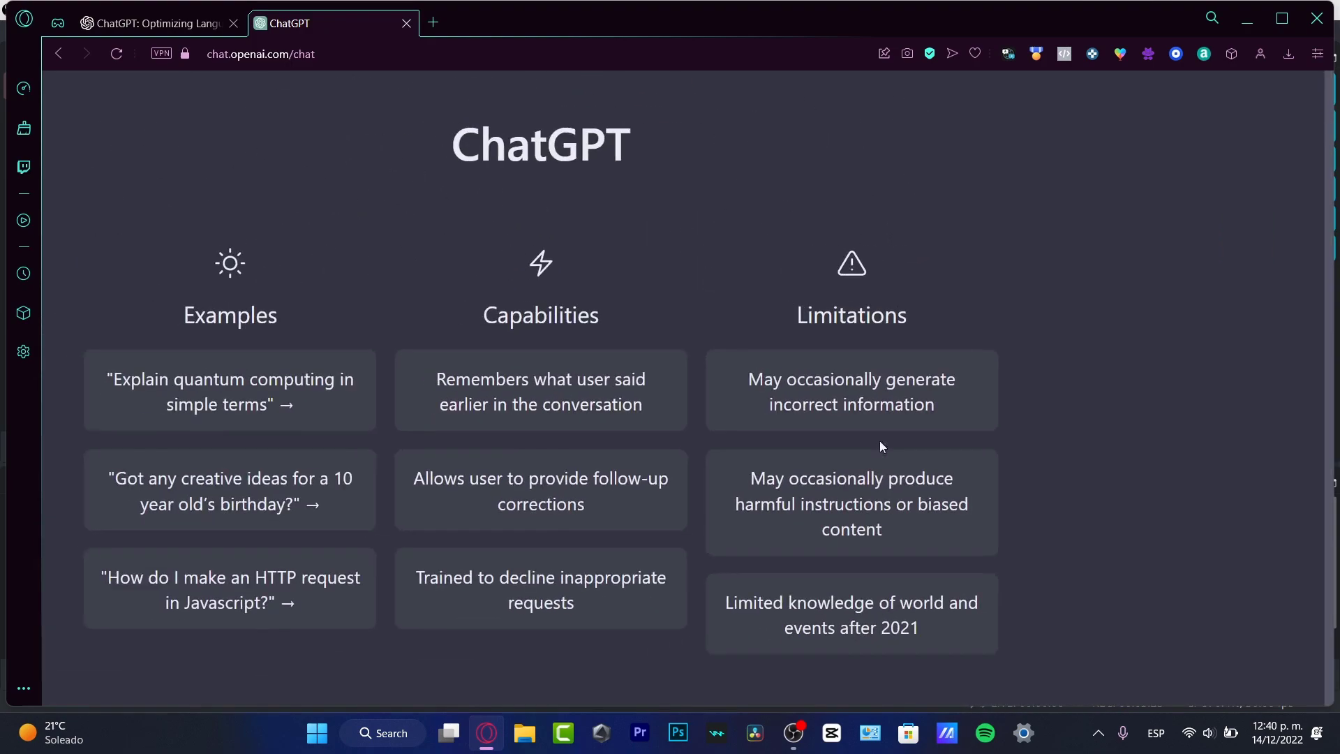
pyautogui.keyDown('ctrl'); pyautogui.scroll(-2, 887, 516); pyautogui.keyUp('ctrl')
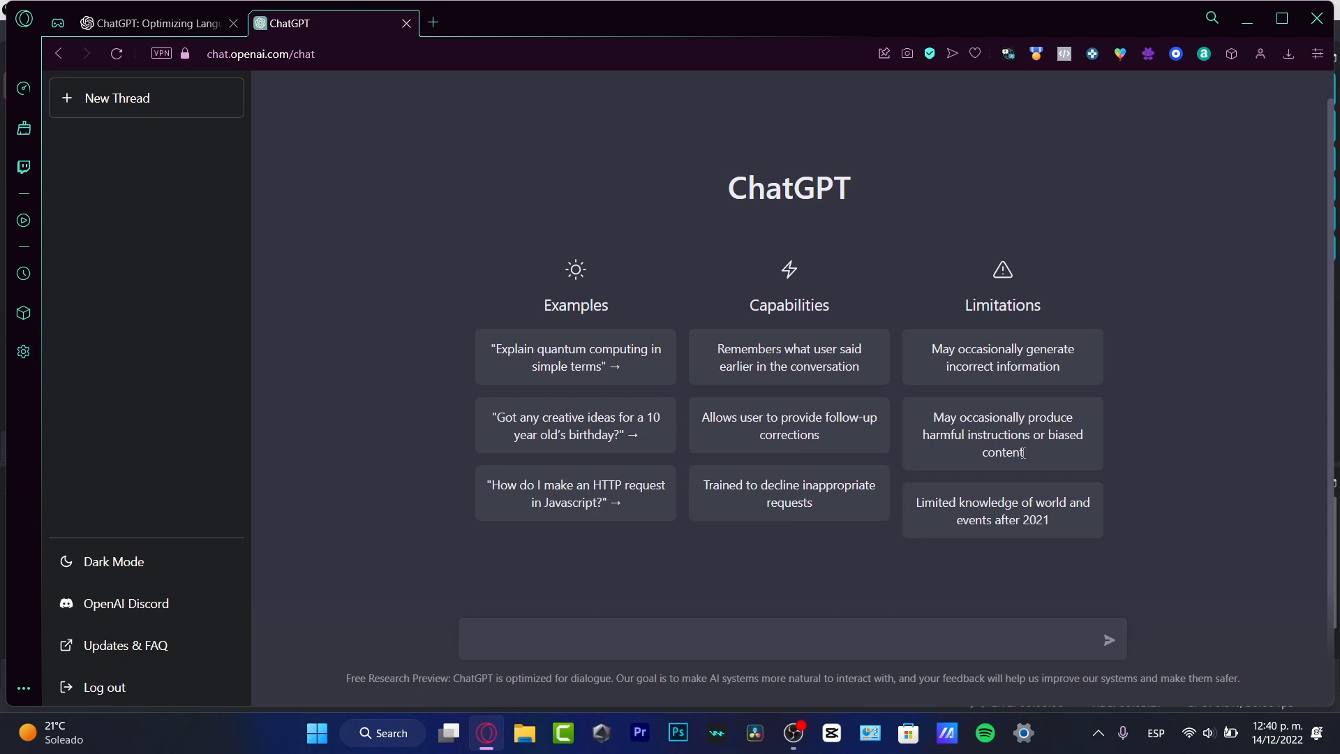
pyautogui.moveTo(1065, 439); pyautogui.dragTo(933, 417)
pyautogui.click(1045, 493)
pyautogui.moveTo(954, 500); pyautogui.dragTo(1079, 518)
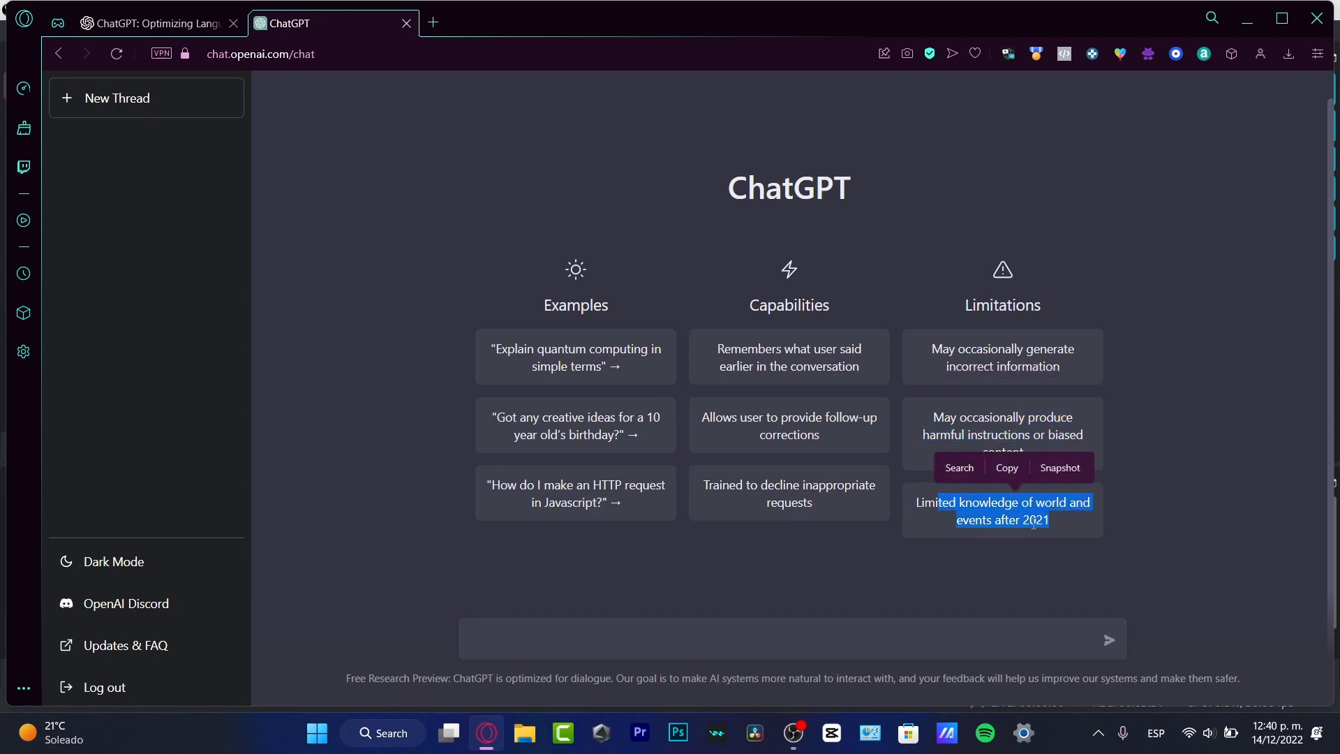
pyautogui.click(1068, 512)
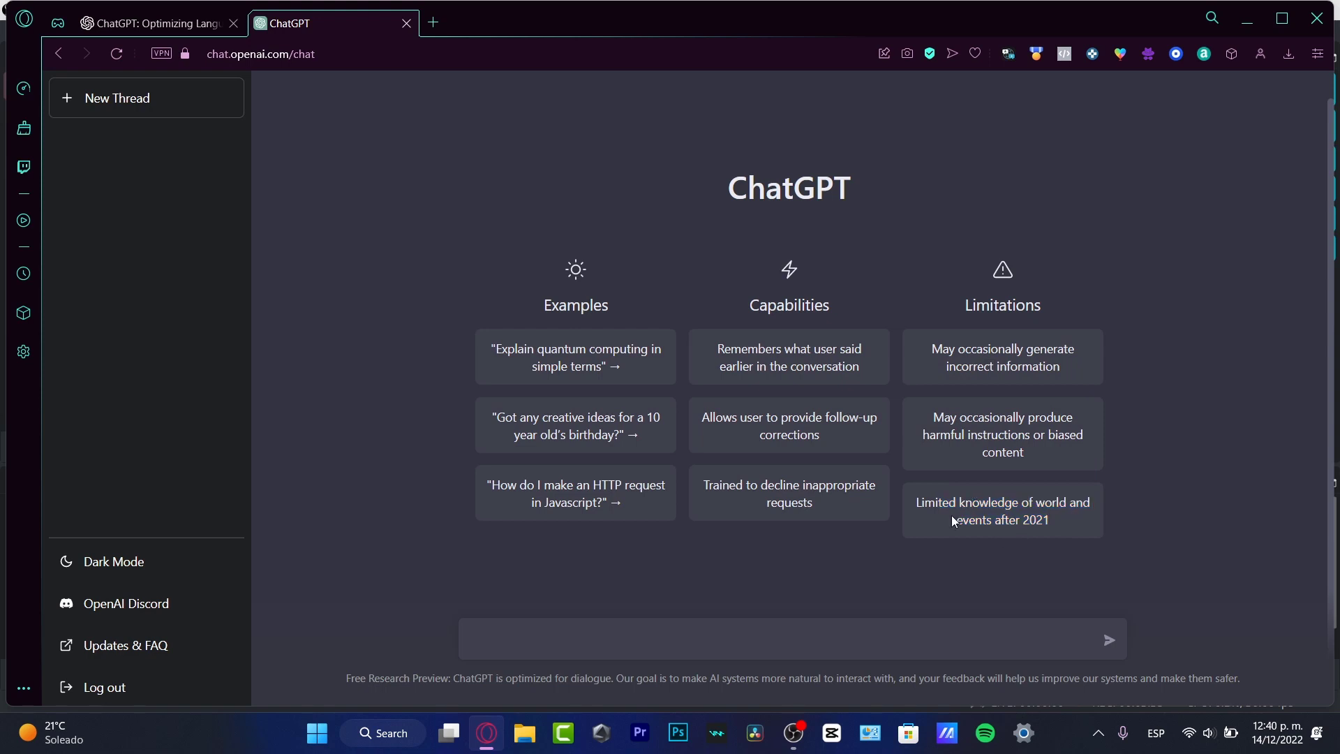
pyautogui.moveTo(948, 503); pyautogui.dragTo(1060, 503)
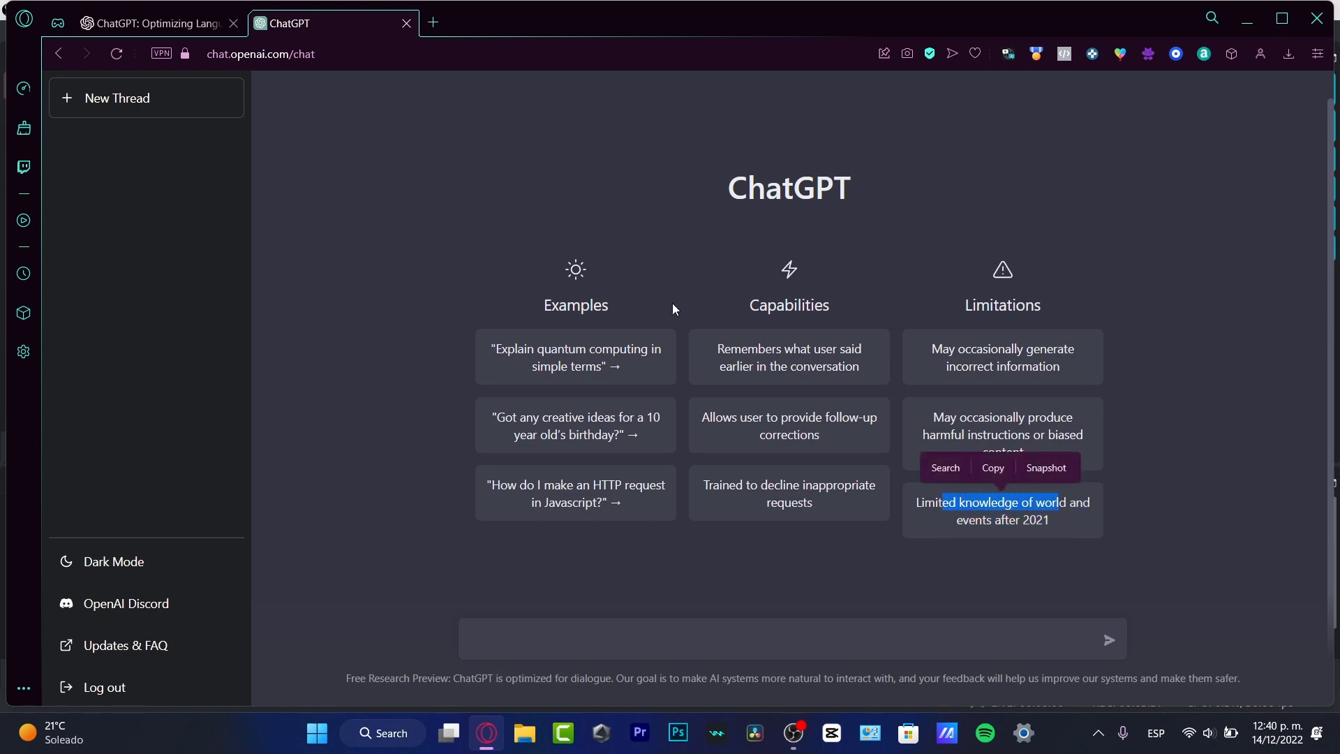
pyautogui.click(703, 637)
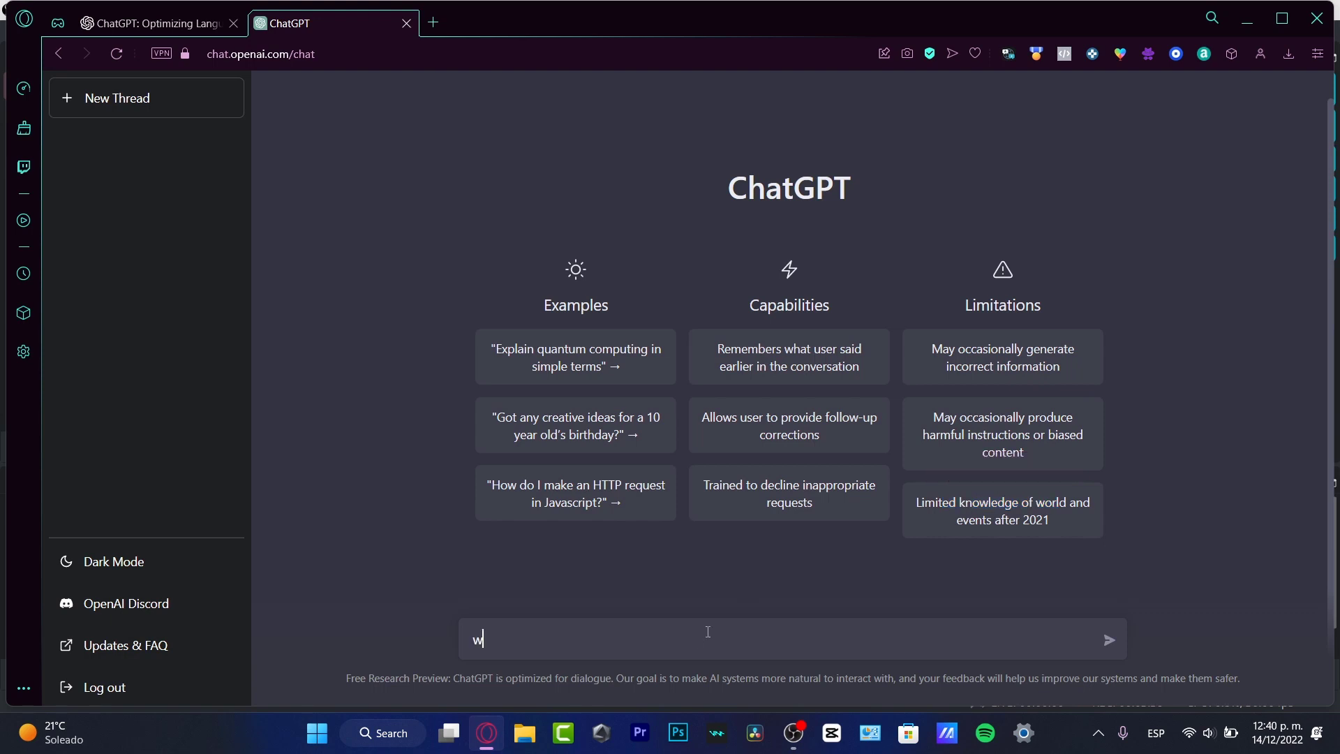
# Ask ChatGPT about the first FIFA Qatar 2022 match and select the question text
pyautogui.write('who won bn th')
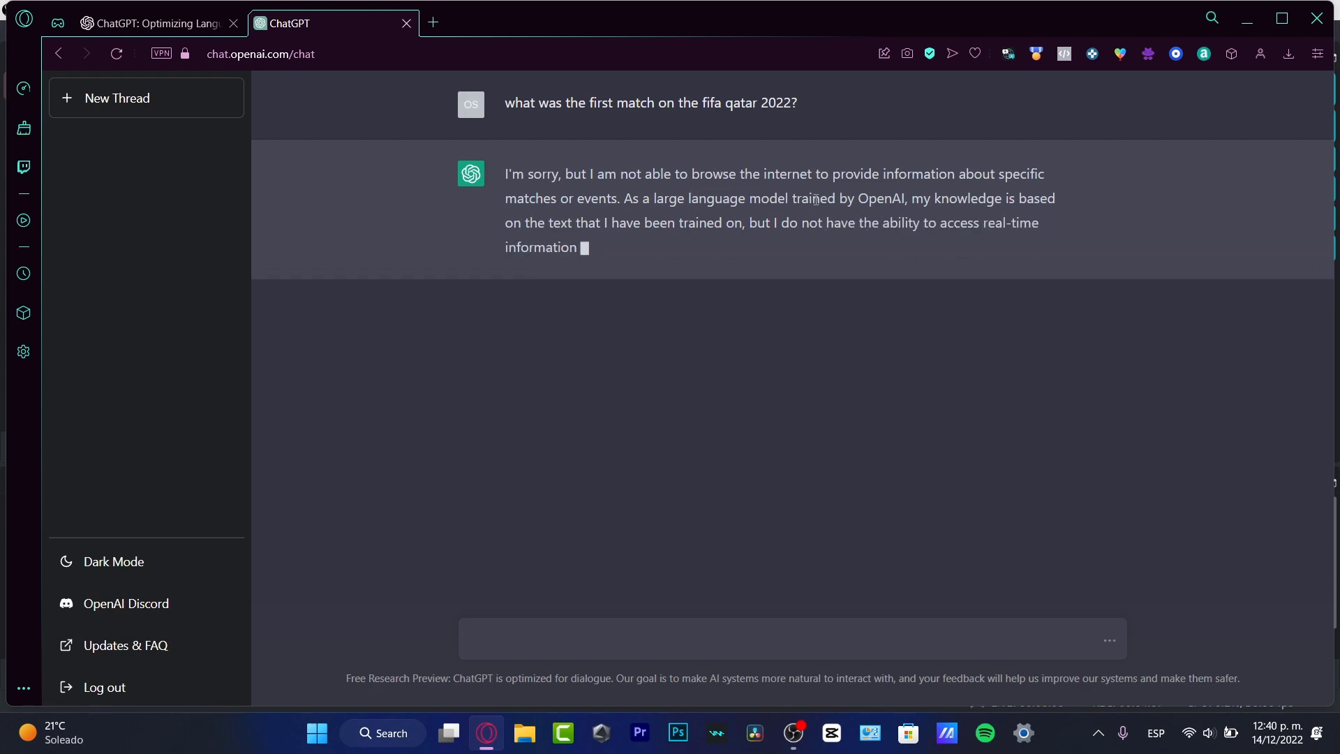
pyautogui.hotkey('ctrl', '+')
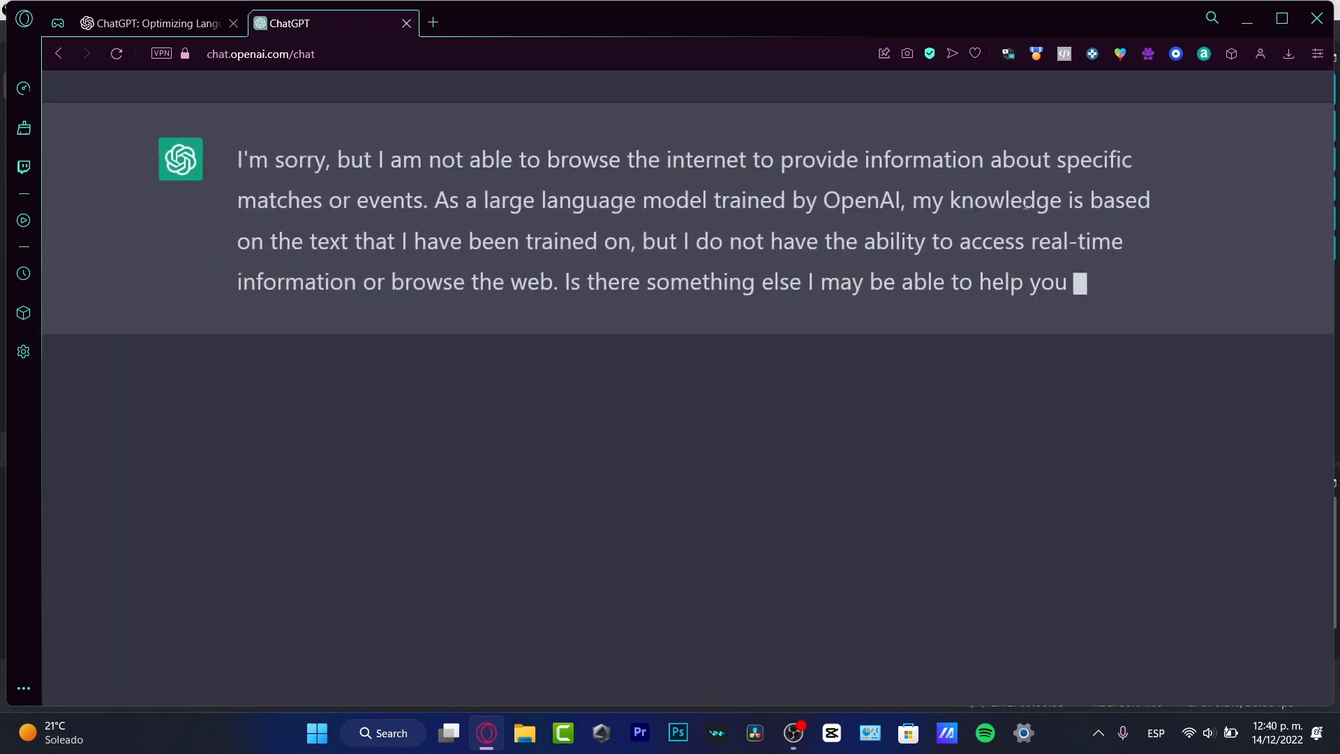
pyautogui.hotkey('ctrl', '+')
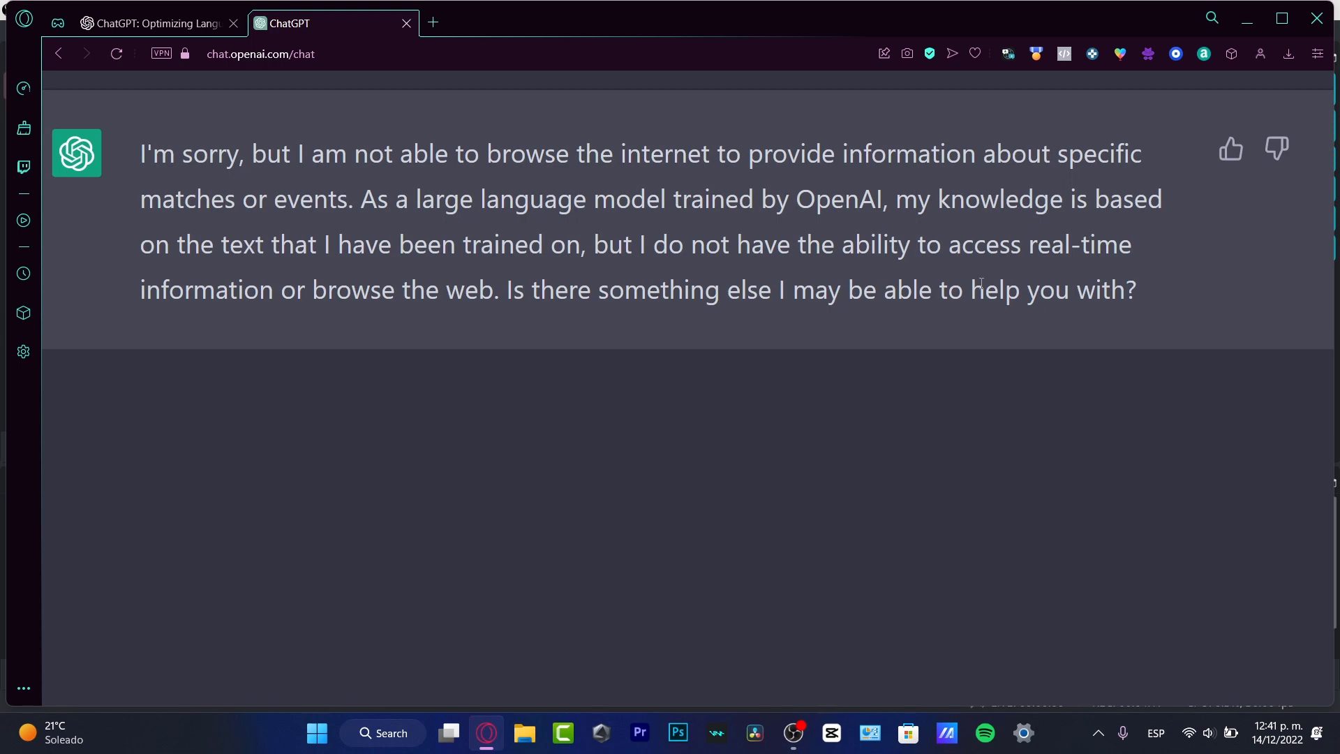
pyautogui.hotkey('ctrl', '0')
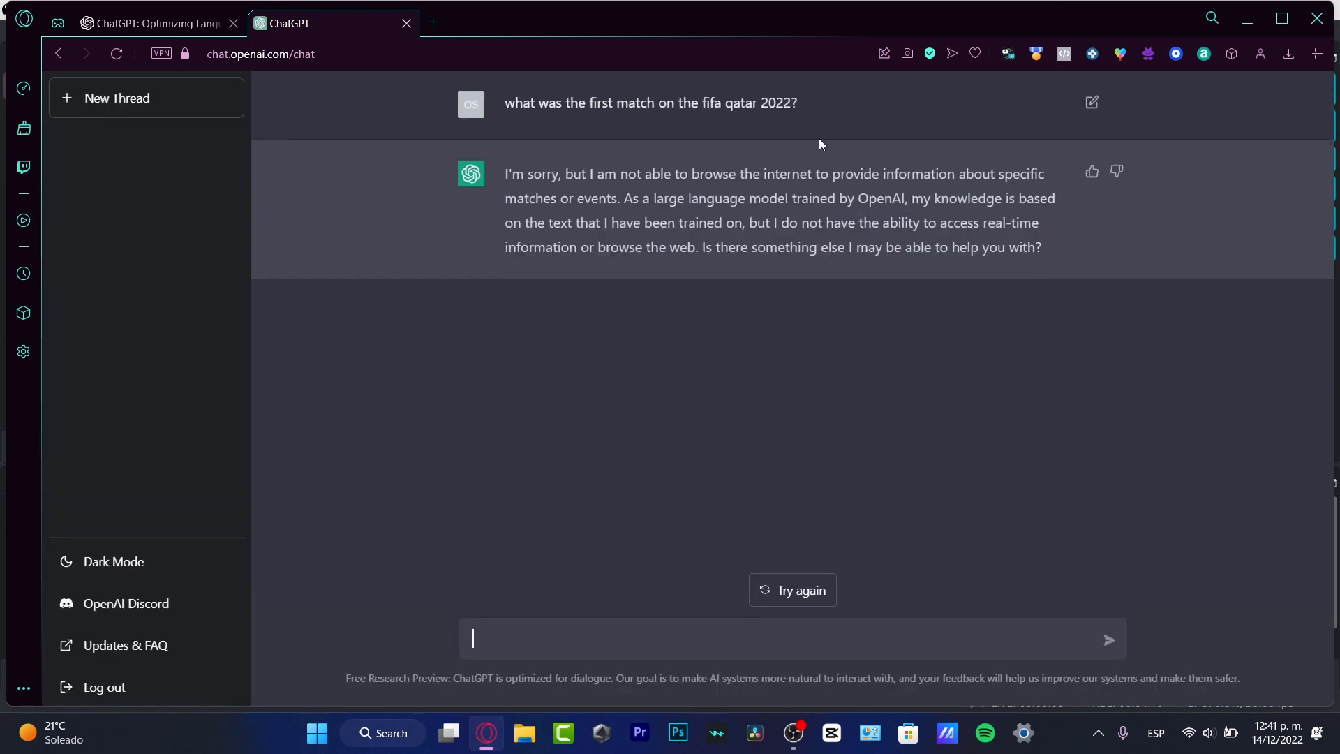
pyautogui.moveTo(799, 103); pyautogui.dragTo(503, 103)
pyautogui.hotkey('ctrl', 'c')
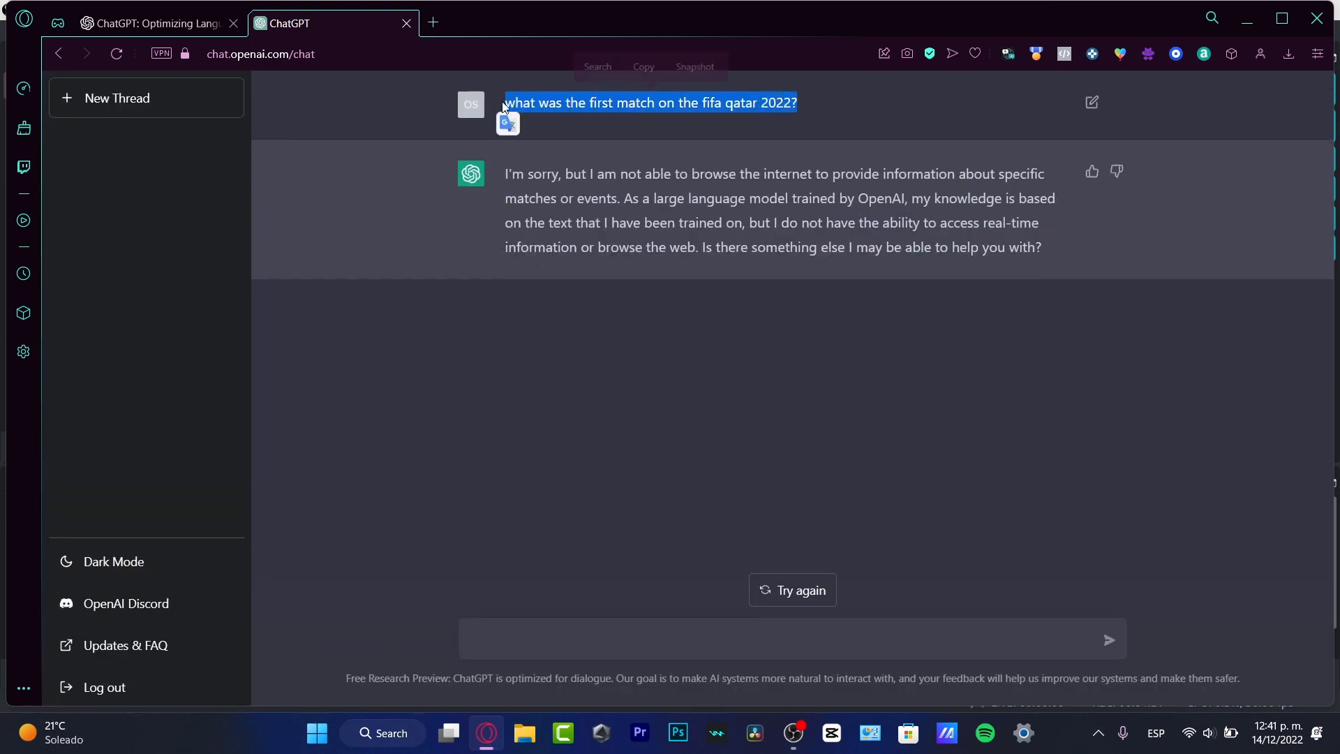
# Open google.com in a new browser tab
pyautogui.click(432, 23)
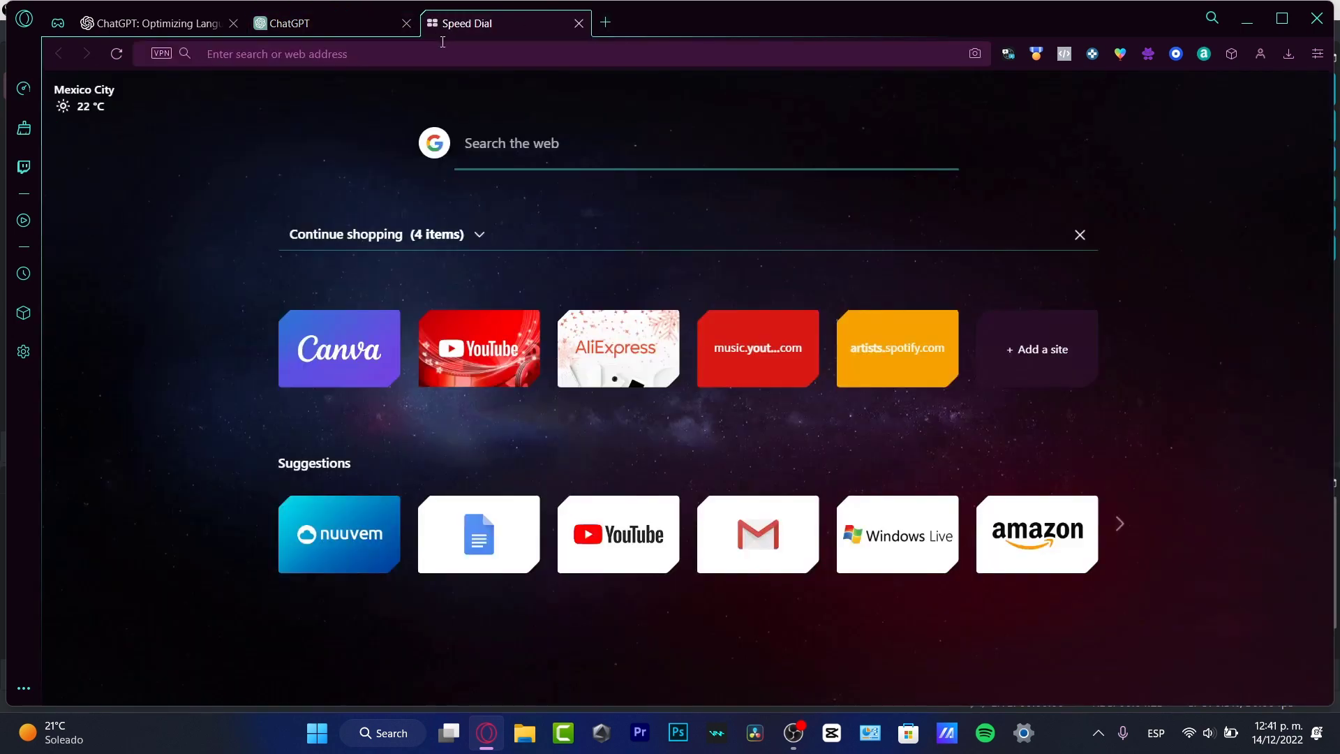
pyautogui.write('googl')
pyautogui.press('Return')
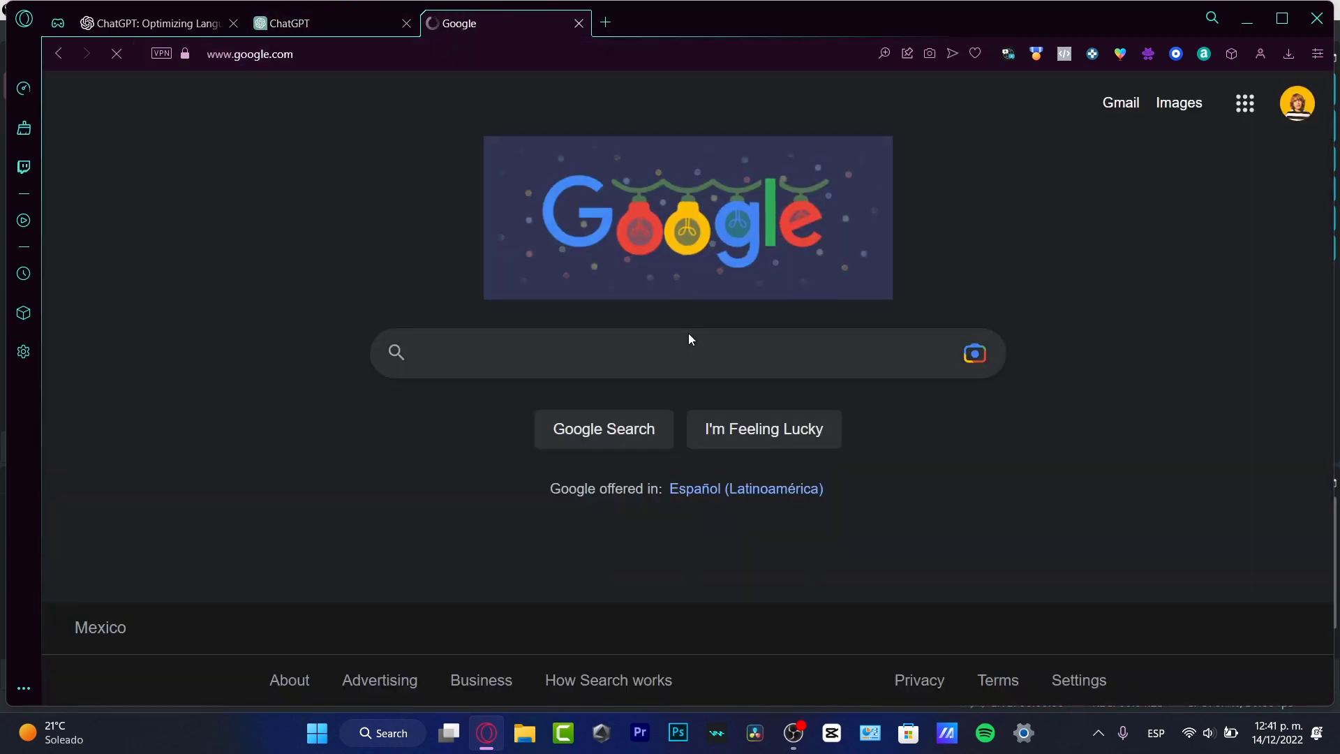
# Search Google for the pasted first Qatar 2022 match question and scan the results
pyautogui.click(689, 335)
pyautogui.hotkey('ctrl', 'v')
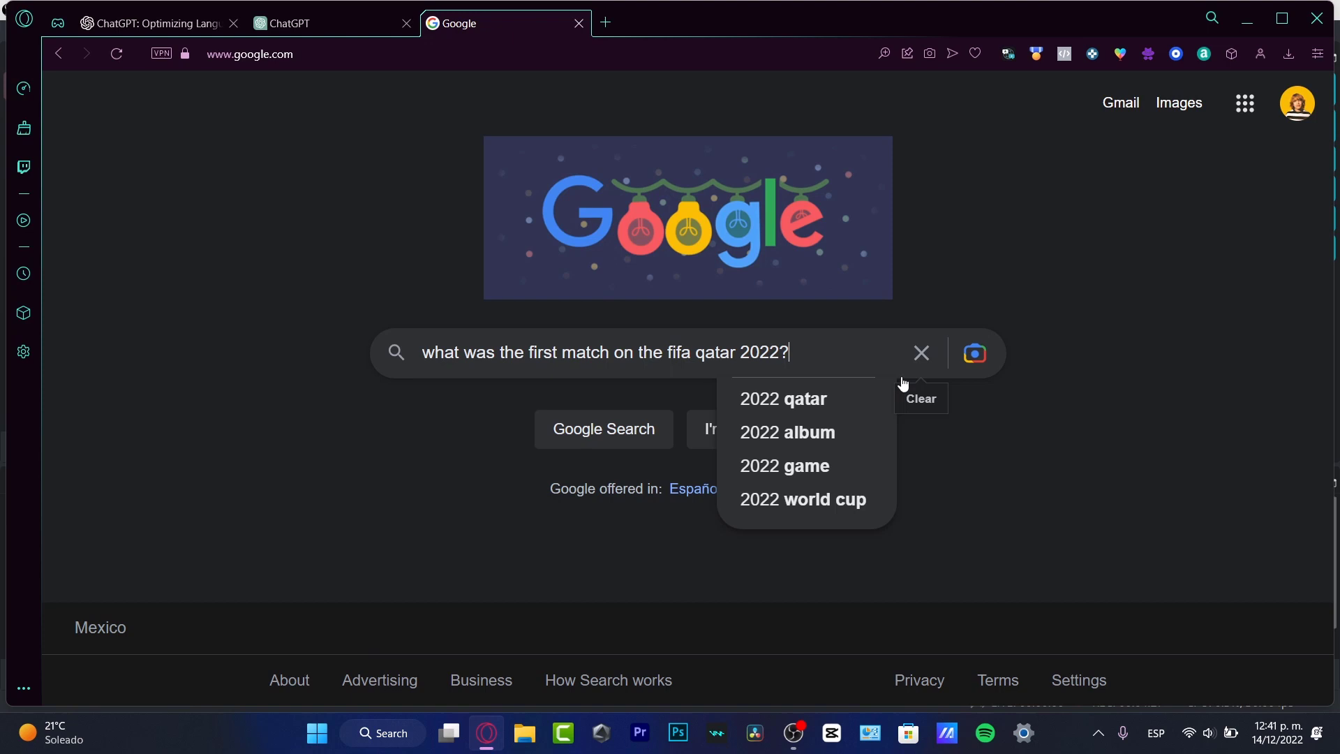
pyautogui.press('Return')
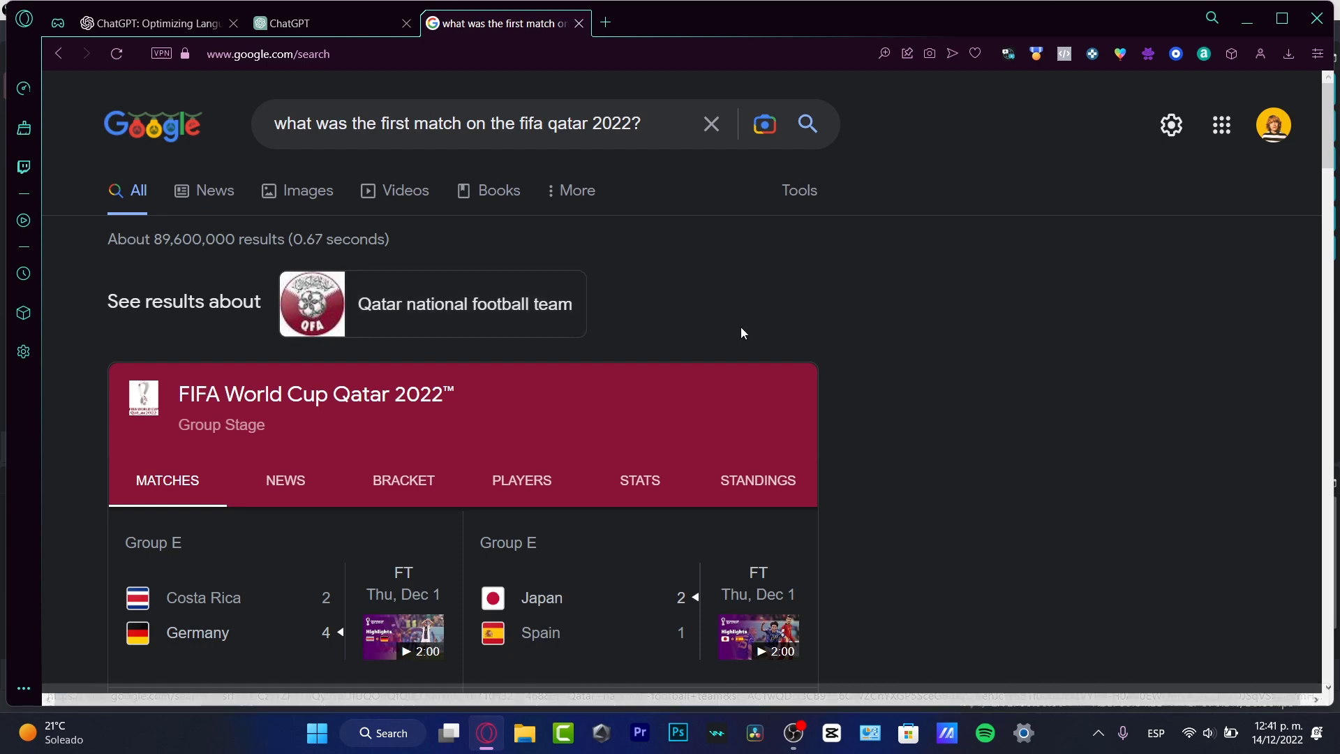
pyautogui.scroll(-10, 676, 389)
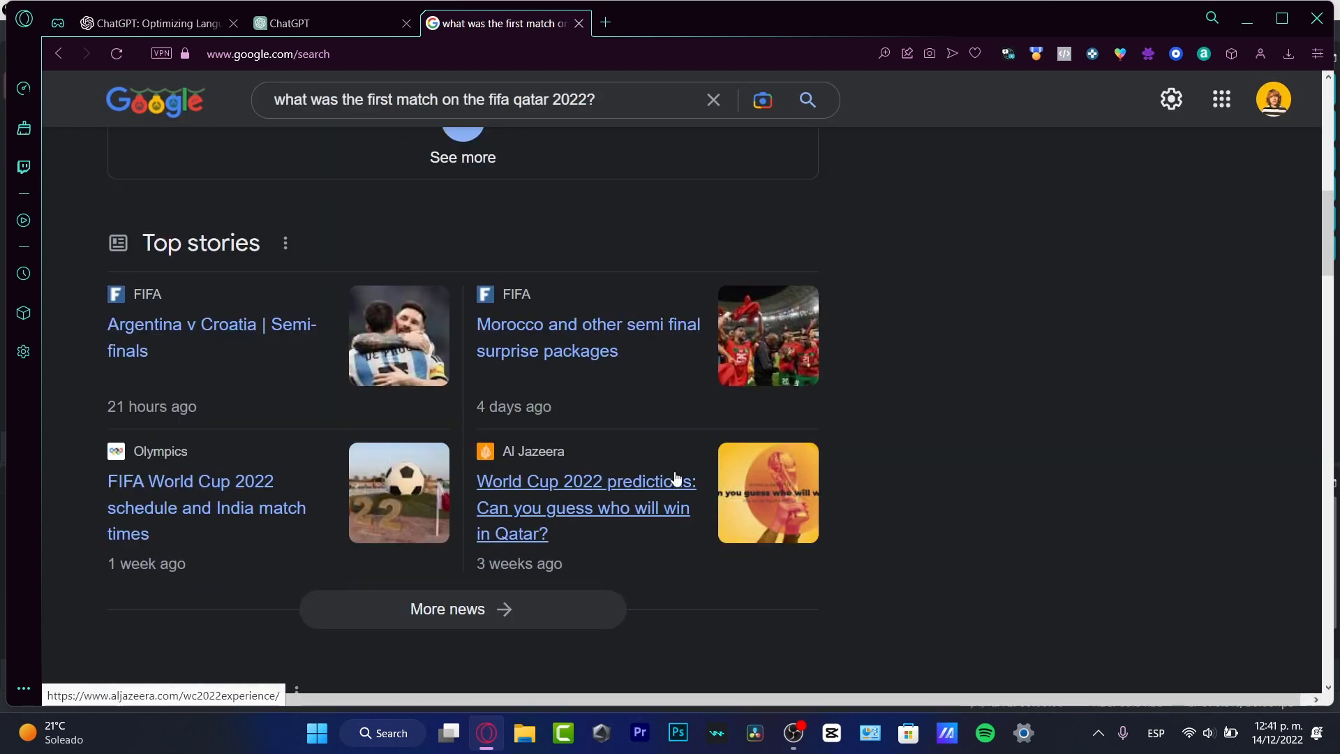
pyautogui.scroll(8, 676, 478)
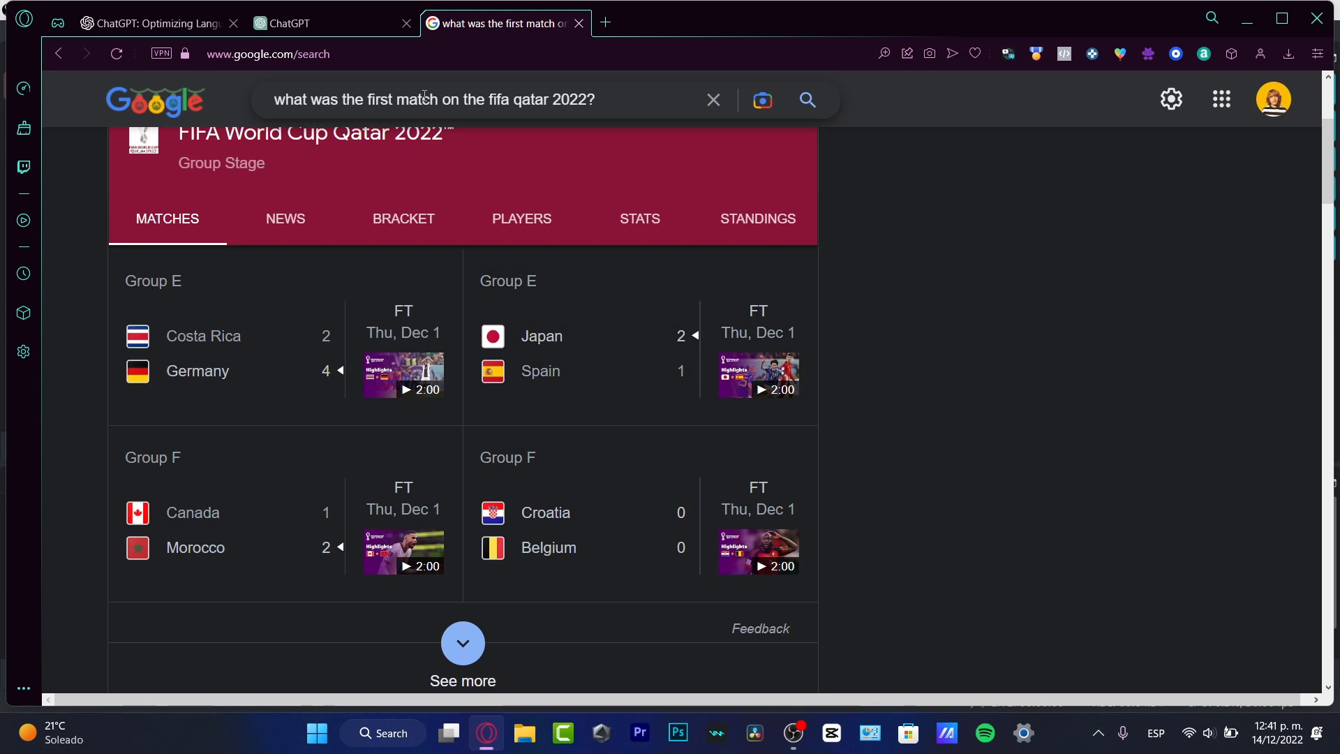
# Back in ChatGPT, start a new chat asking how to make an HTTP request in JavaScript
pyautogui.click(345, 28)
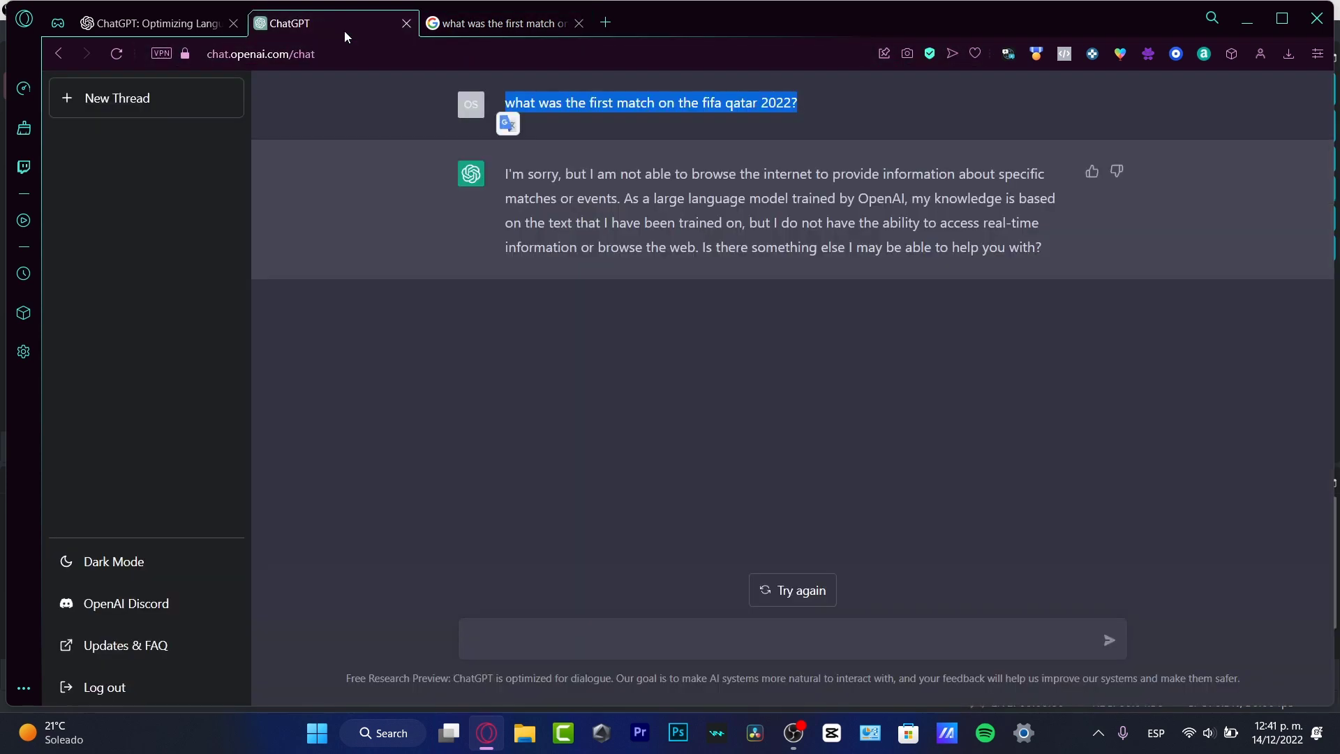
pyautogui.click(651, 361)
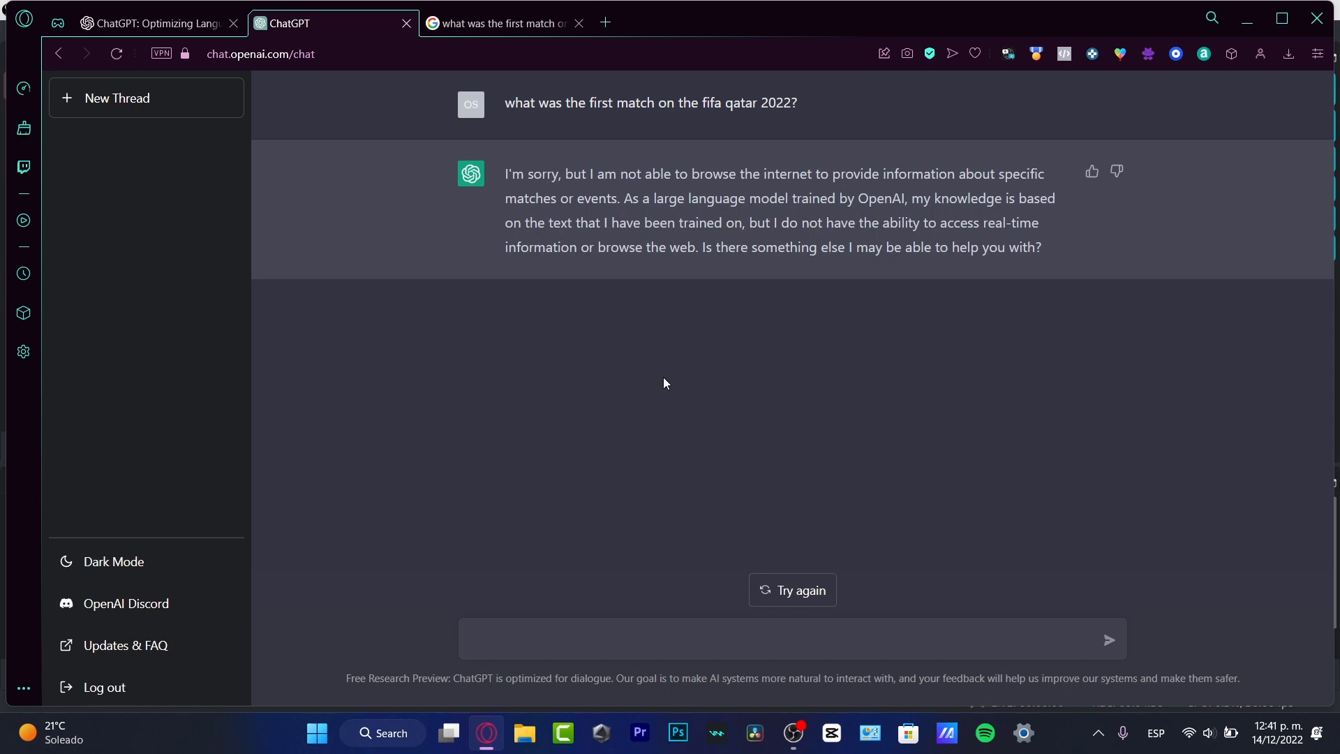
pyautogui.click(160, 111)
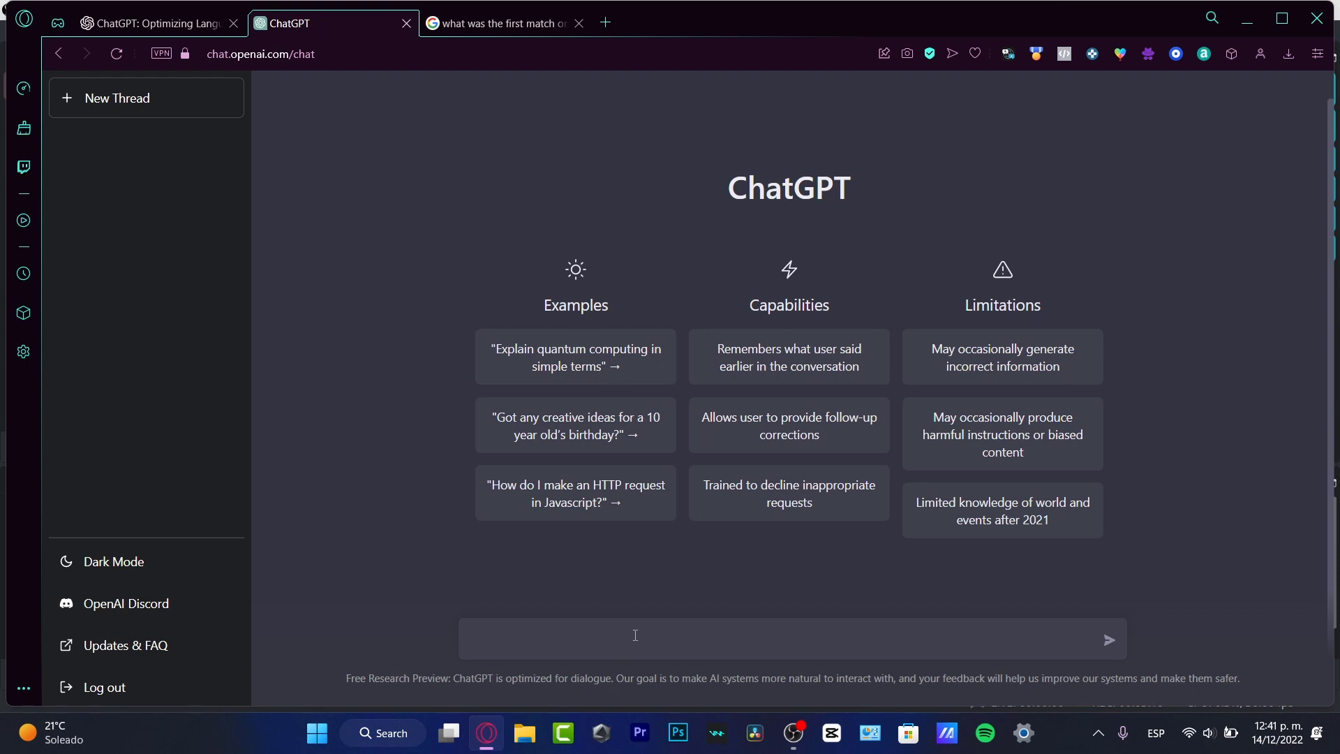
pyautogui.write('w do i Make an')
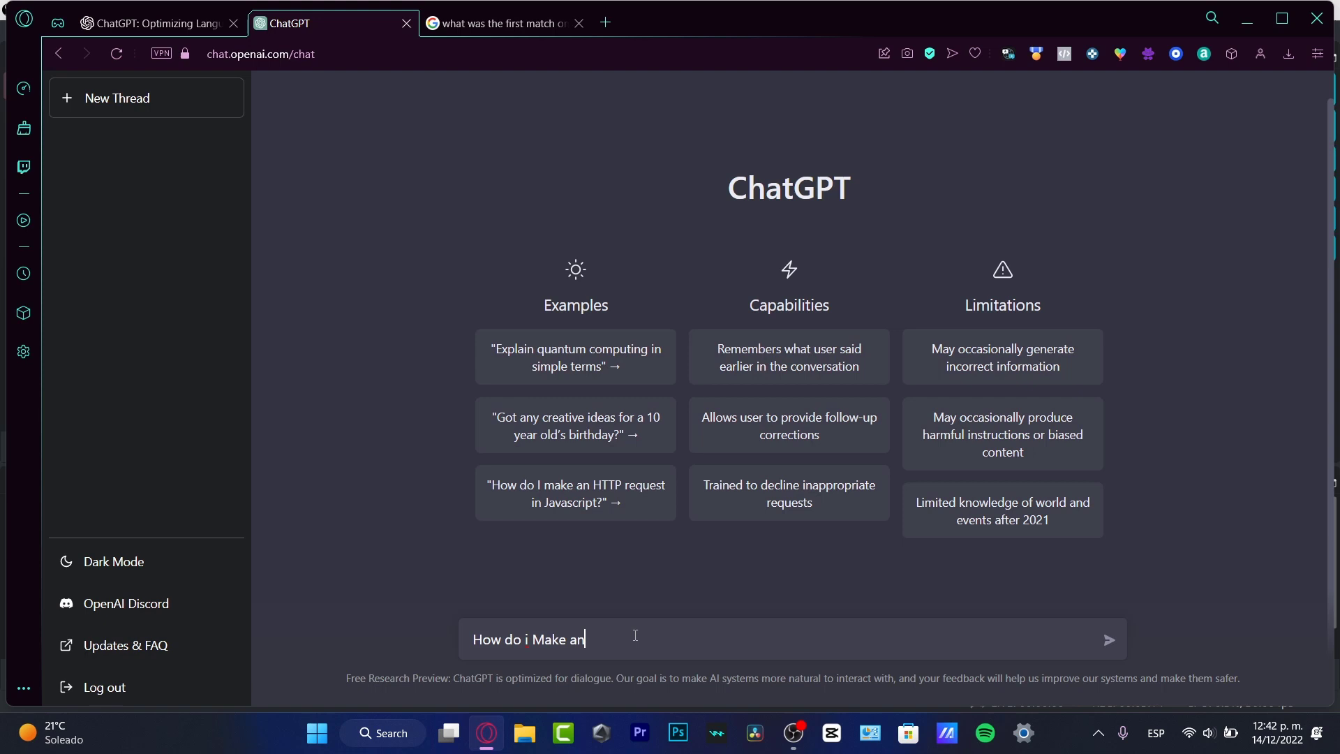
pyautogui.write(' HTTP request in javascript')
pyautogui.press('Return')
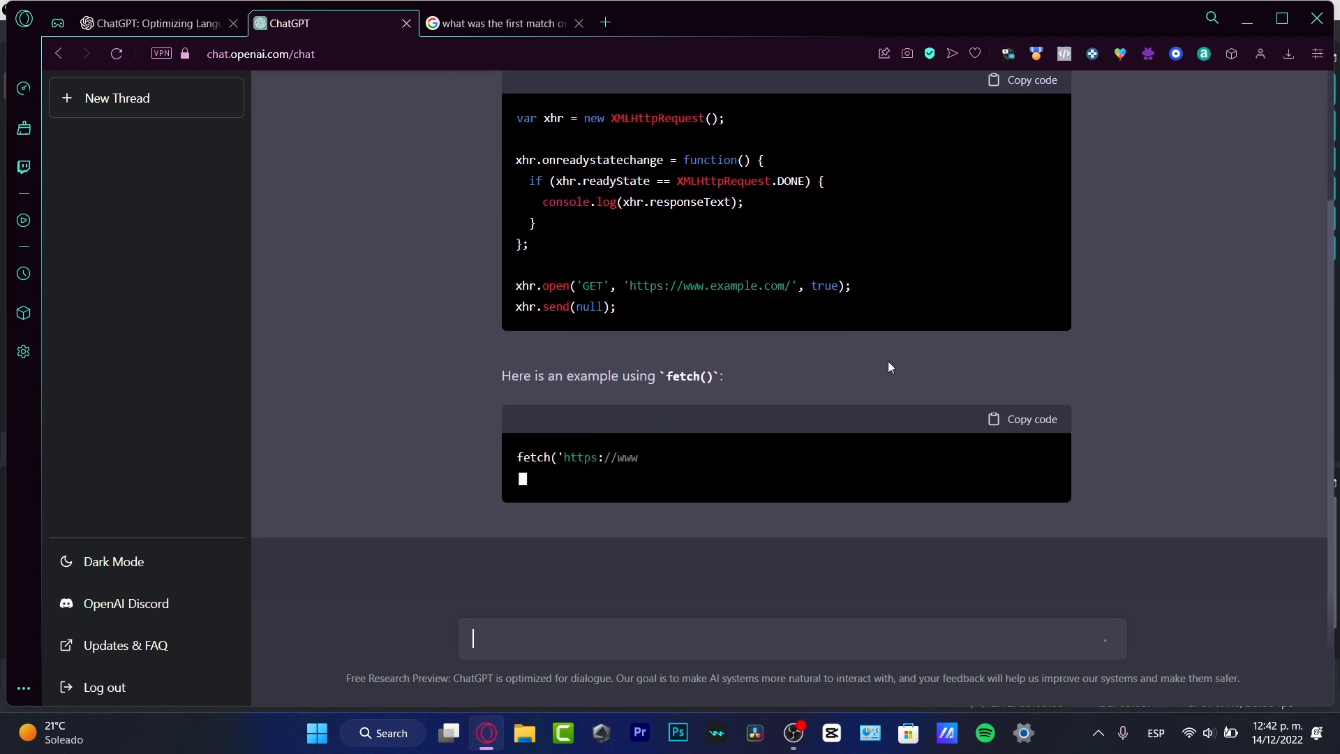
# Copy the fetch() example code from the HTTP request reply
pyautogui.scroll(2, 889, 361)
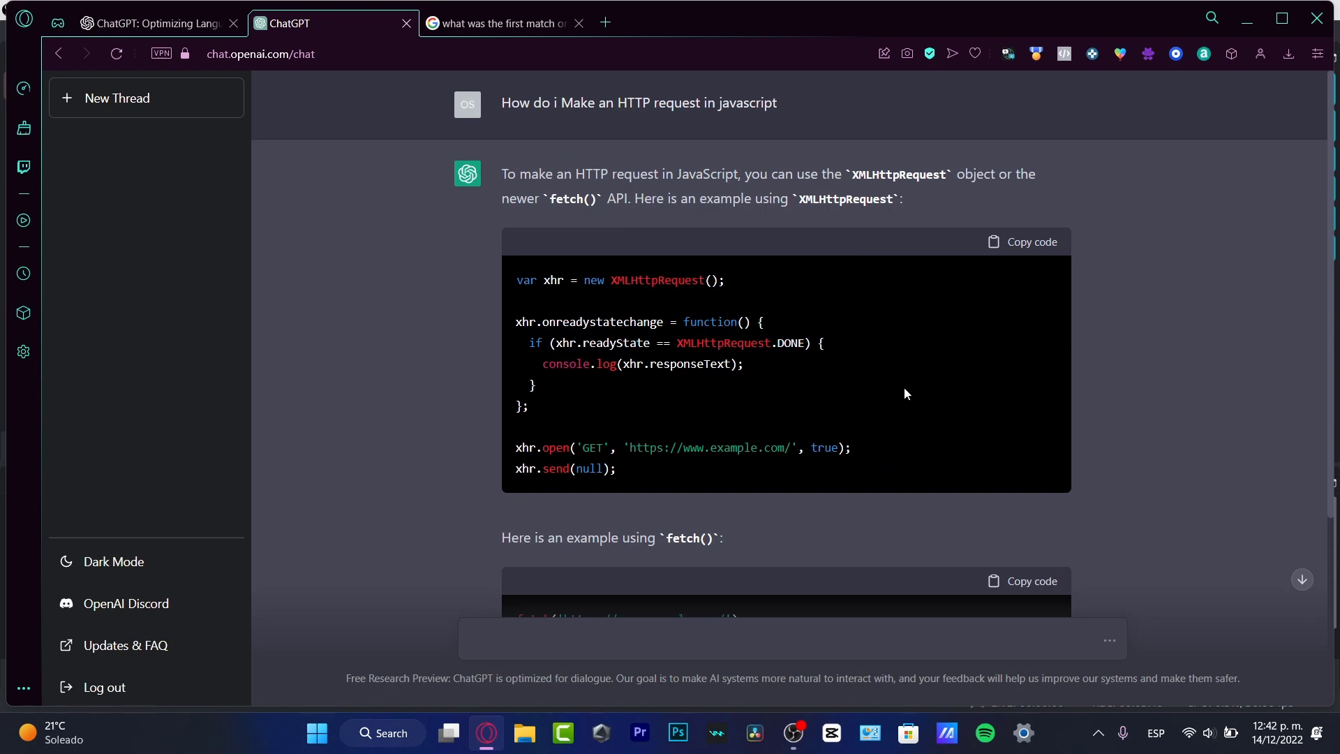
pyautogui.scroll(-3, 904, 387)
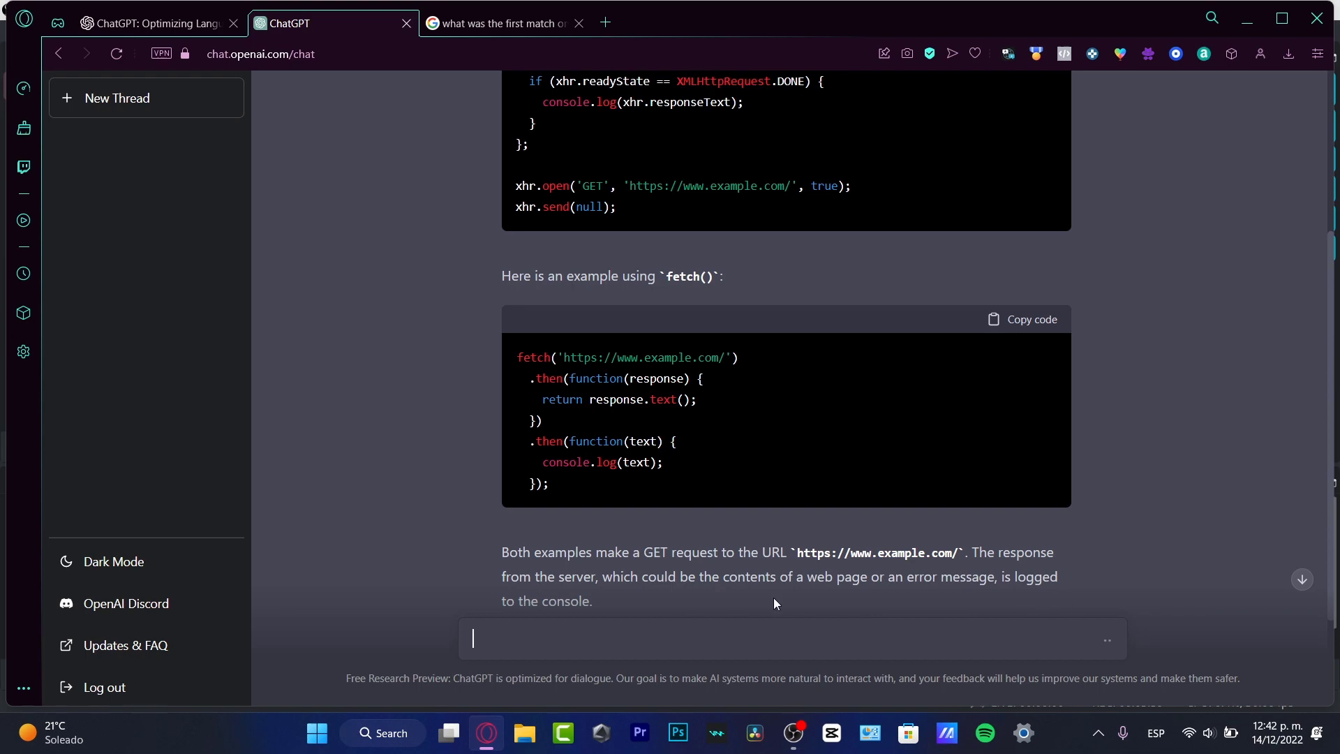
pyautogui.scroll(10, 775, 555)
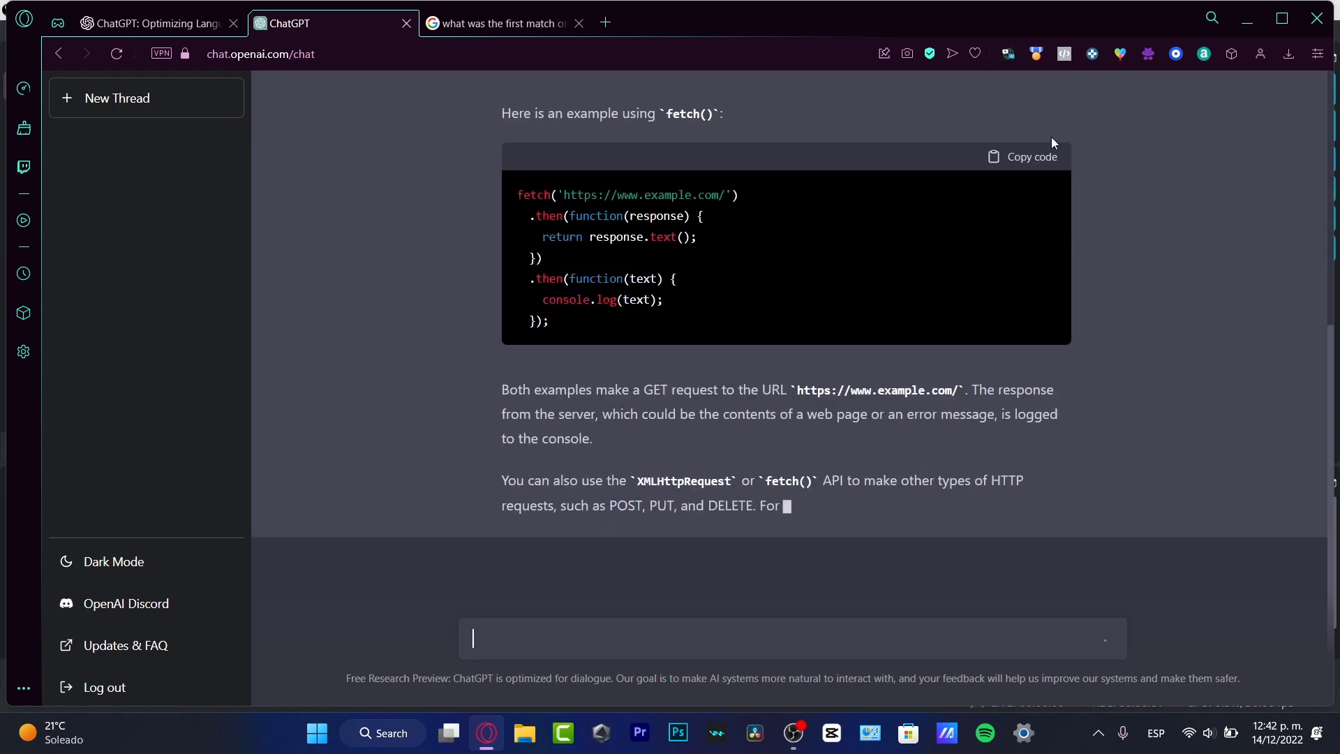
pyautogui.click(1037, 166)
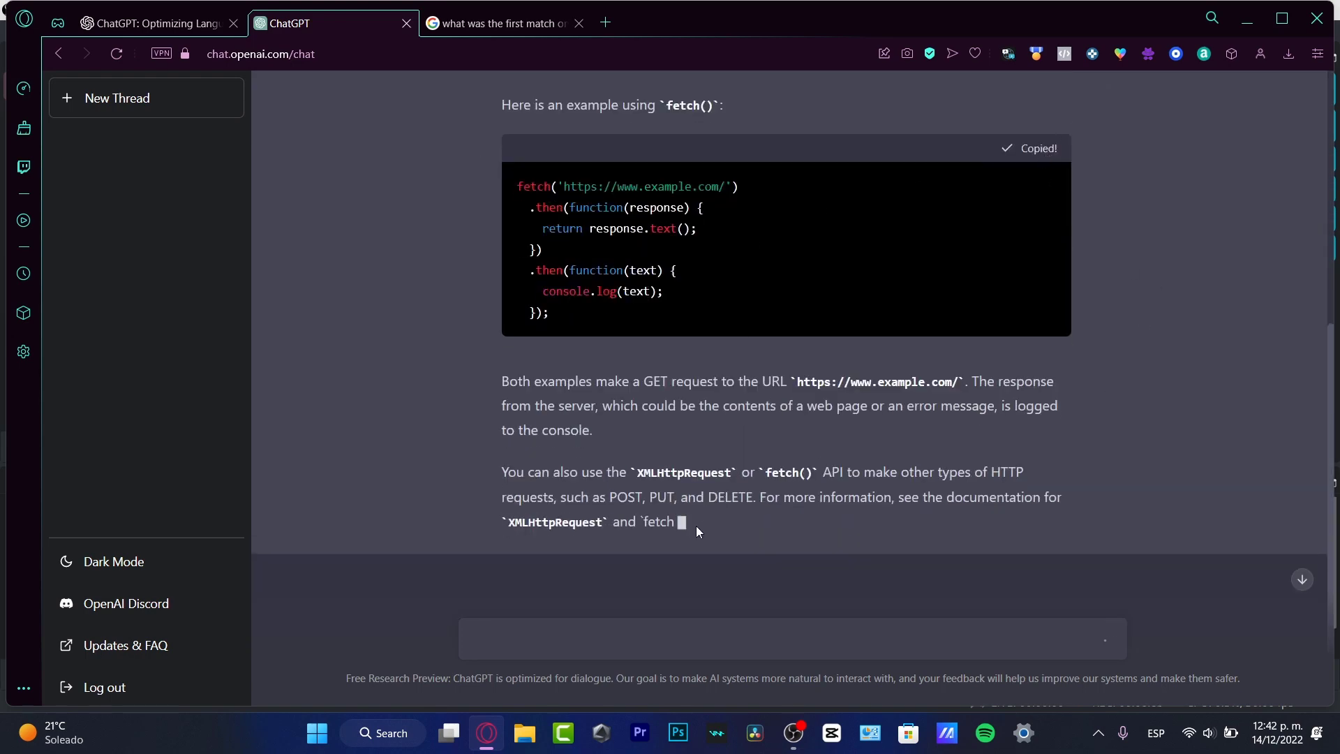
pyautogui.scroll(4, 684, 367)
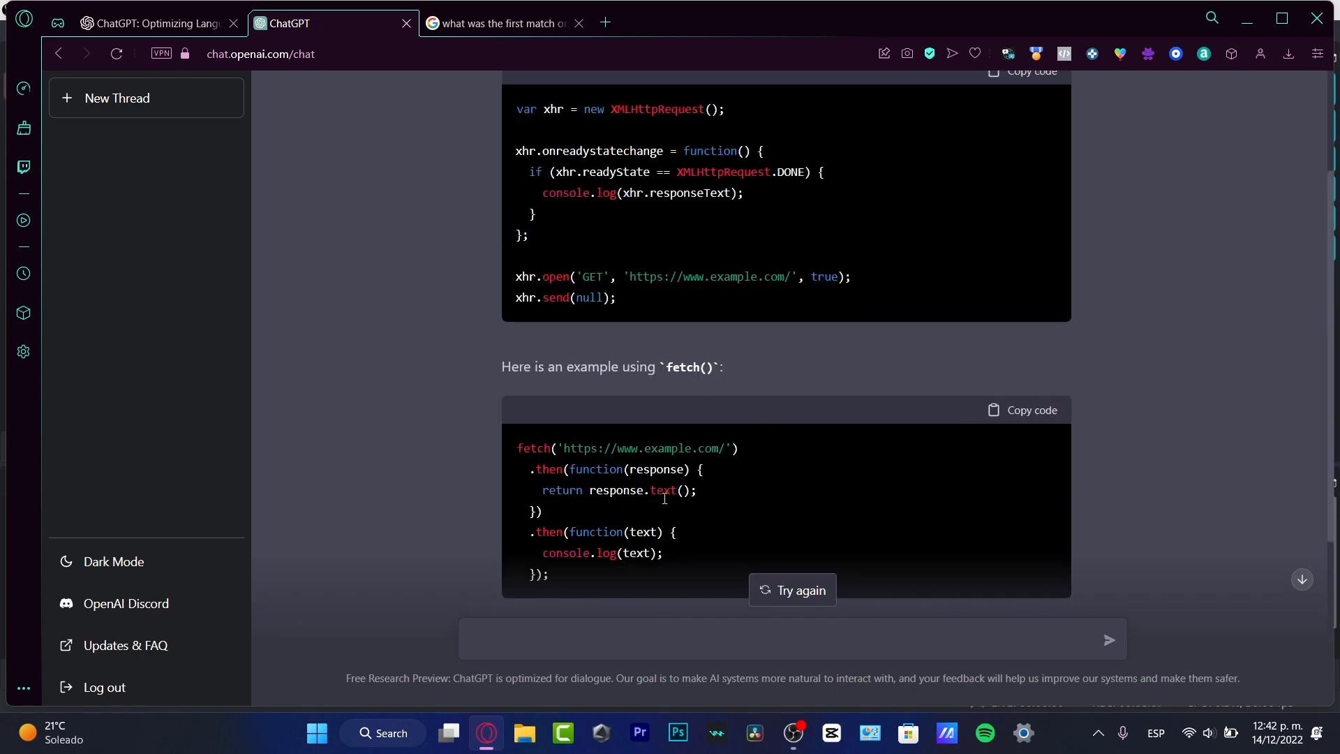
pyautogui.scroll(-4, 927, 492)
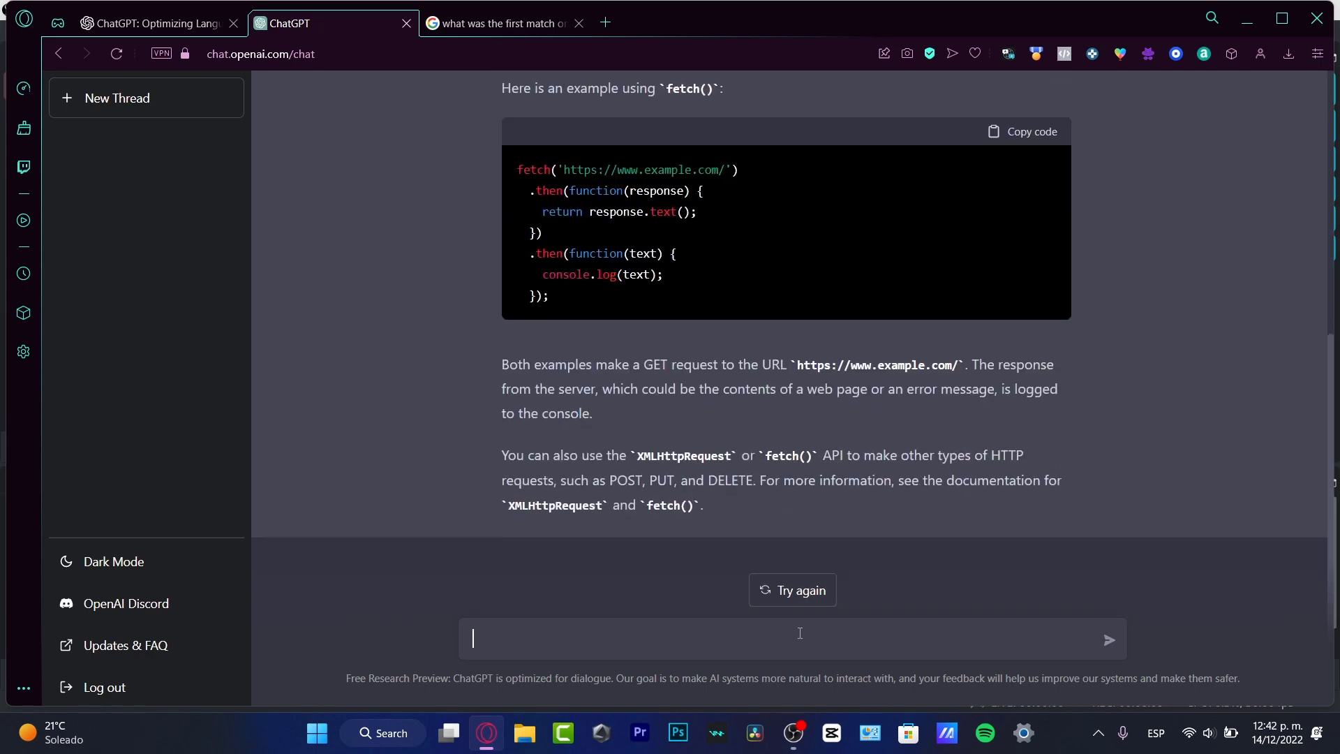
# Start a new chat asking 'can you tell me a bedtime story?'
pyautogui.click(143, 115)
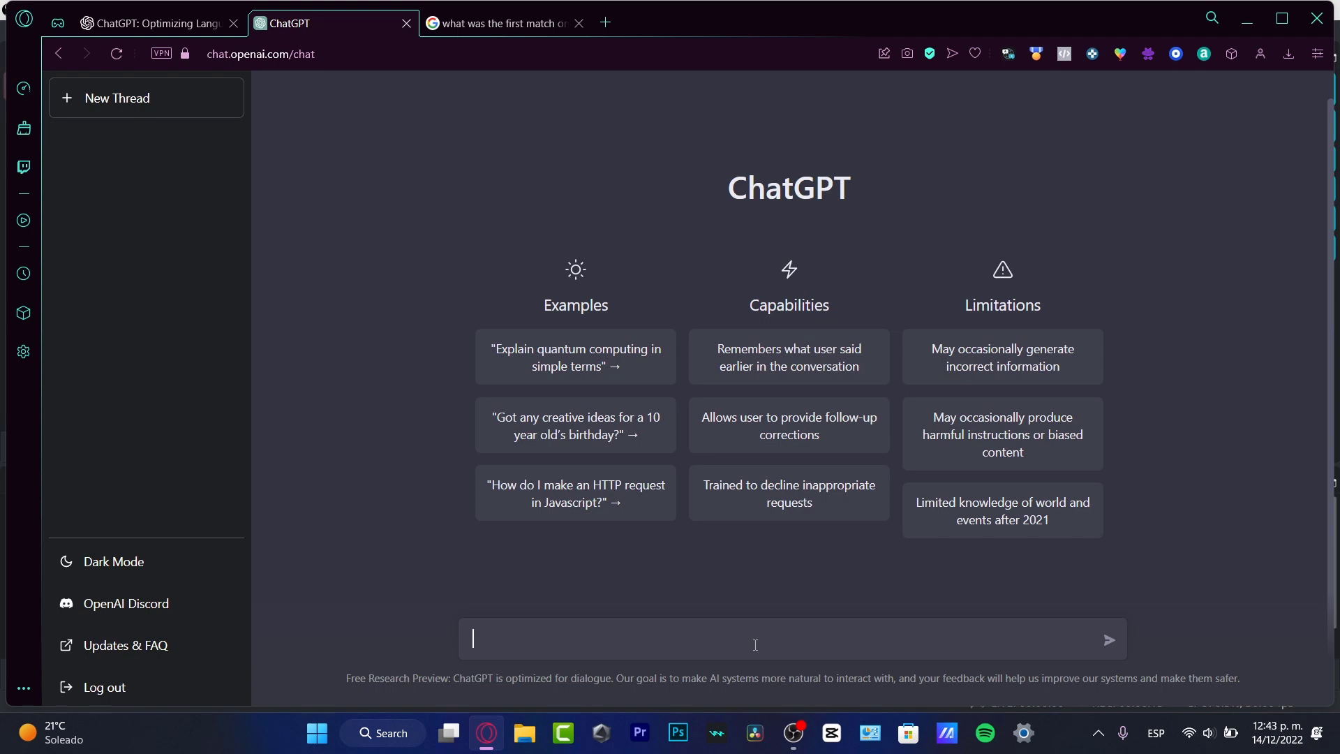
pyautogui.write('can you tell me')
pyautogui.write(' a dream')
pyautogui.write('night')
pyautogui.press('BackSpace')
pyautogui.press('BackSpace')
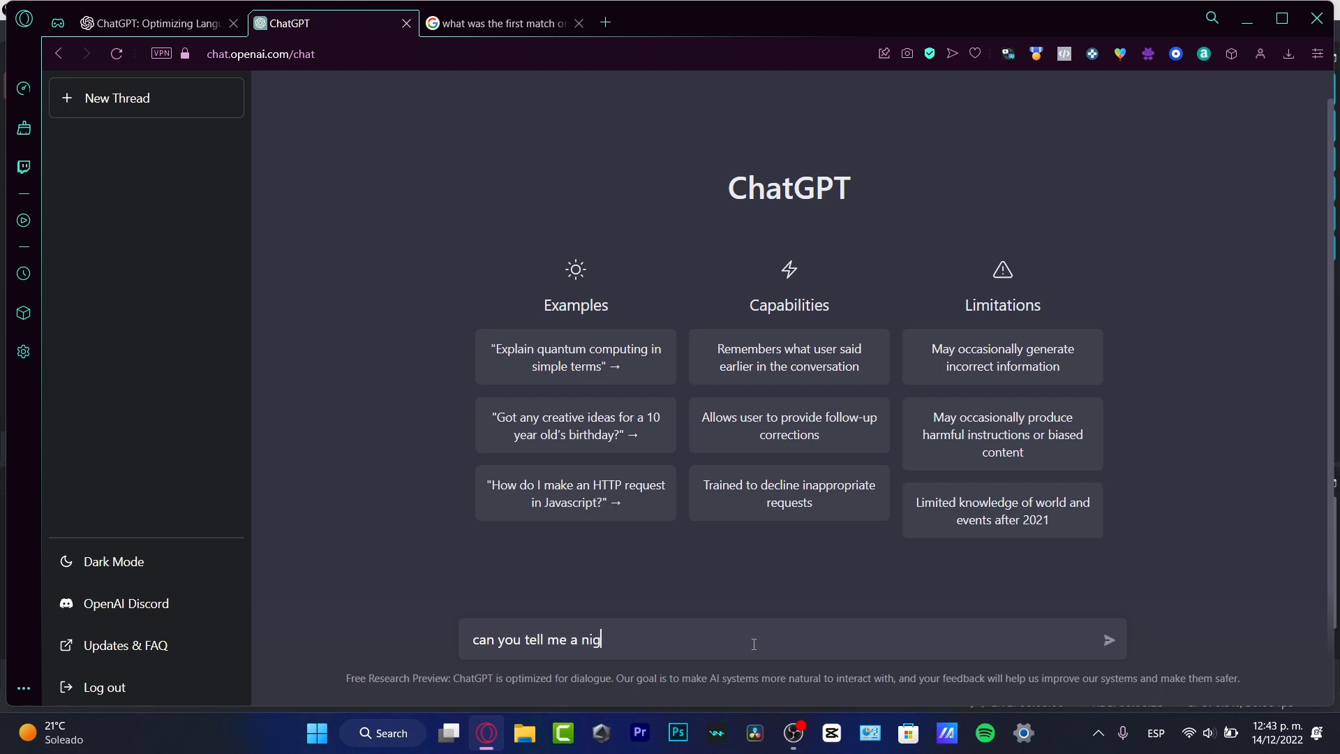
pyautogui.write('bedtime story?')
pyautogui.press('Return')
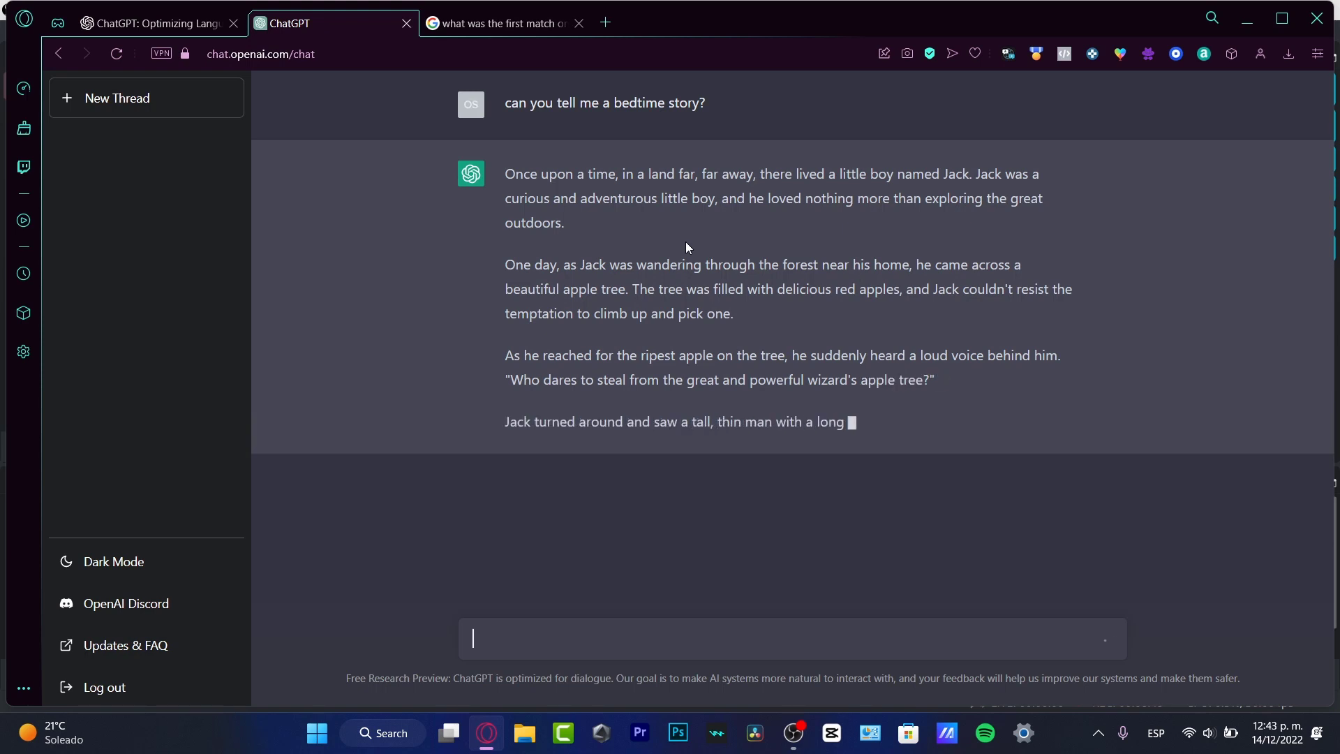
# Ask ChatGPT 'can you make this story a little bit more longer?' about the Jack story
pyautogui.write('can you make ')
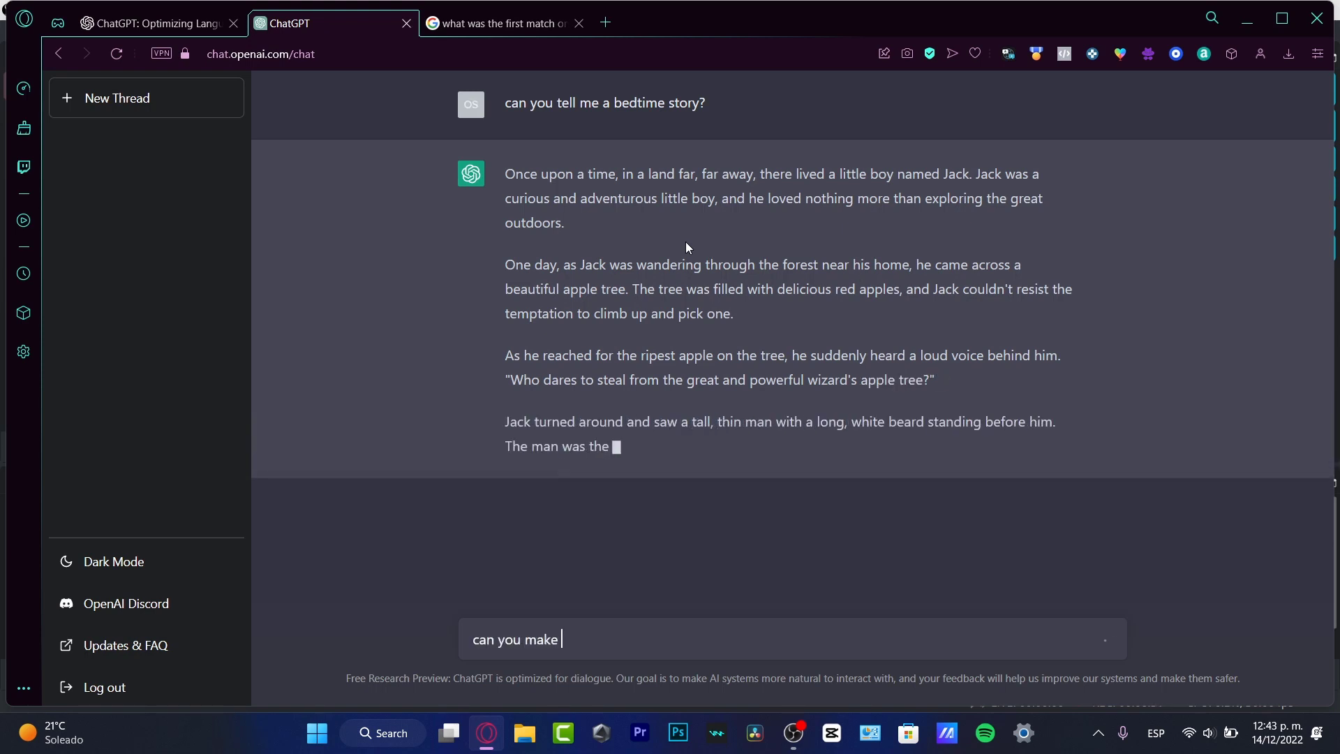
pyautogui.write('this story a ')
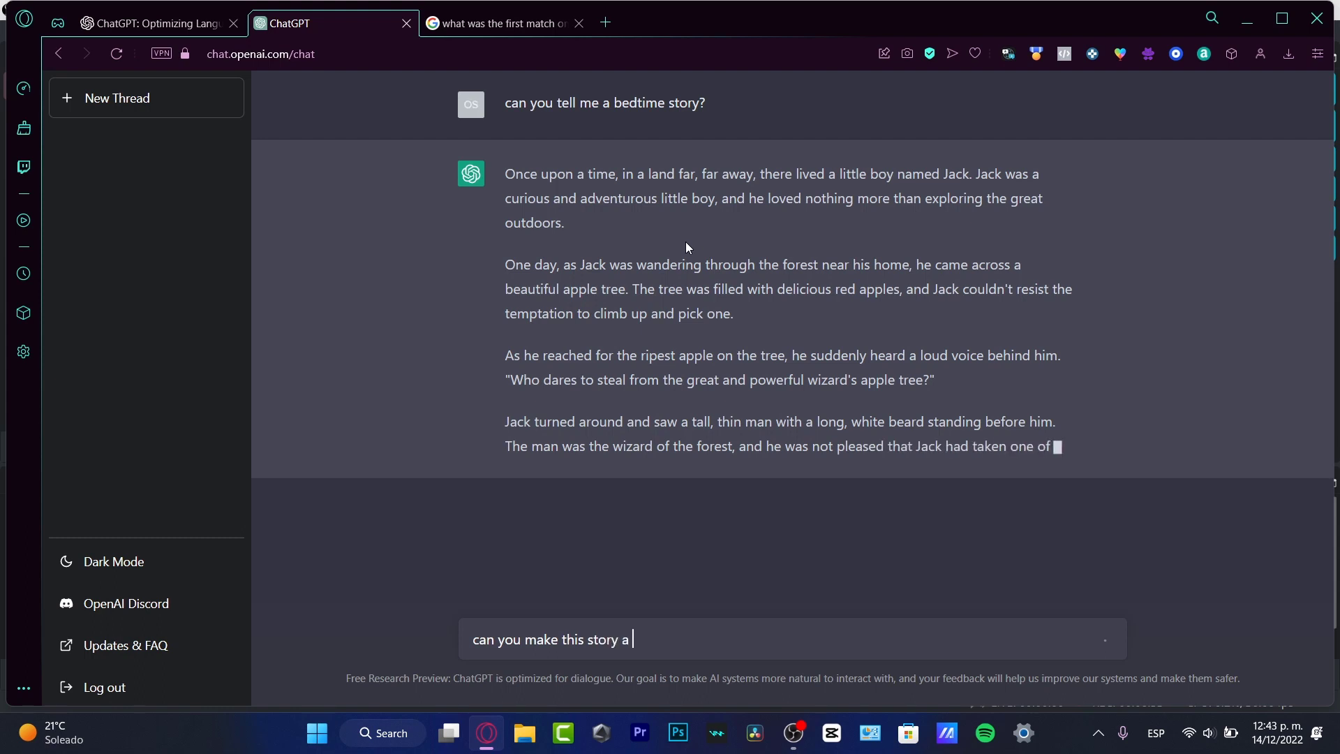
pyautogui.write('little bit ')
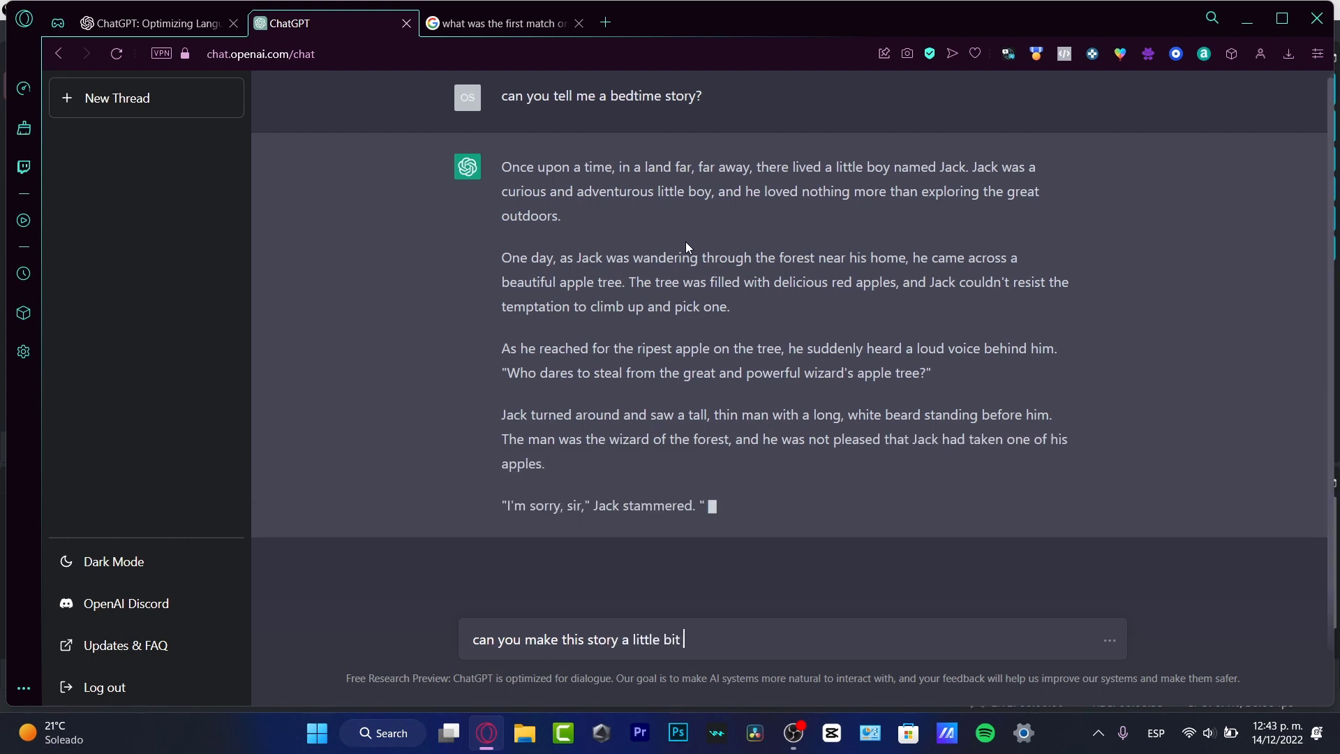
pyautogui.write('more longer?')
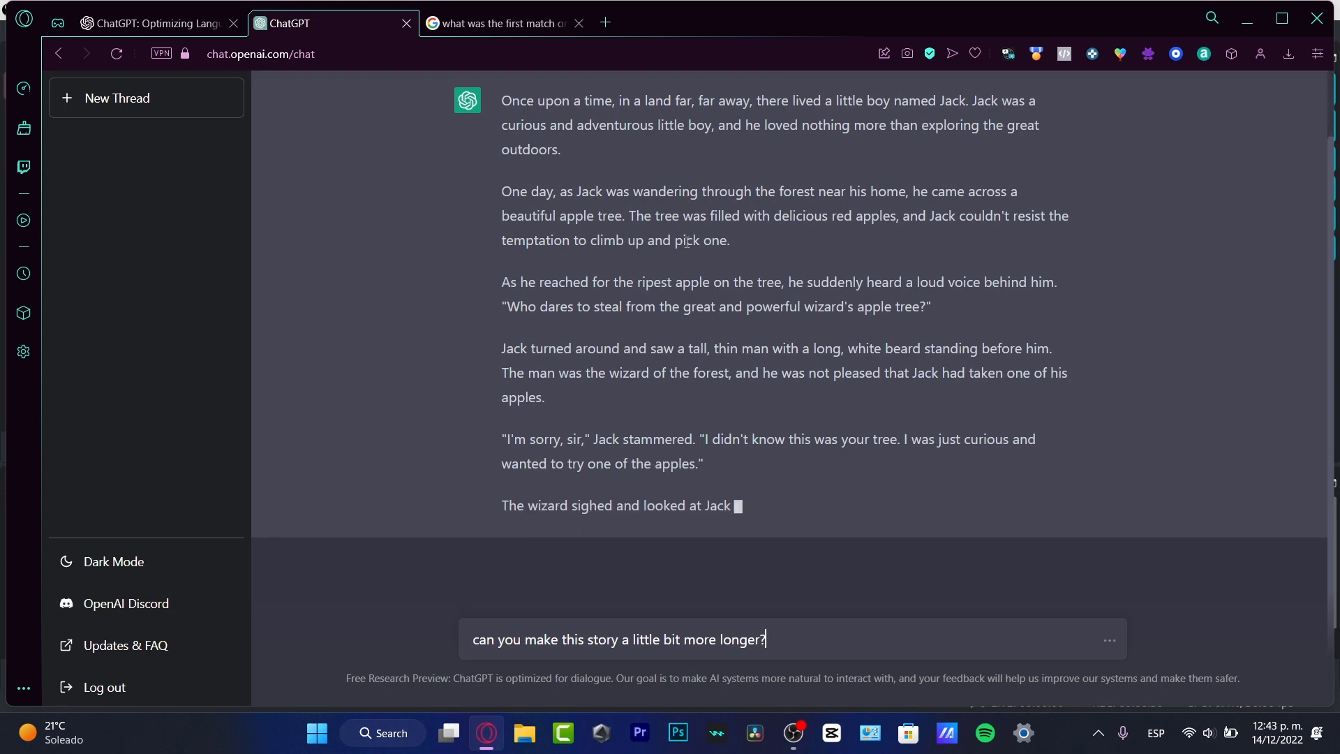
pyautogui.scroll(1, 763, 207)
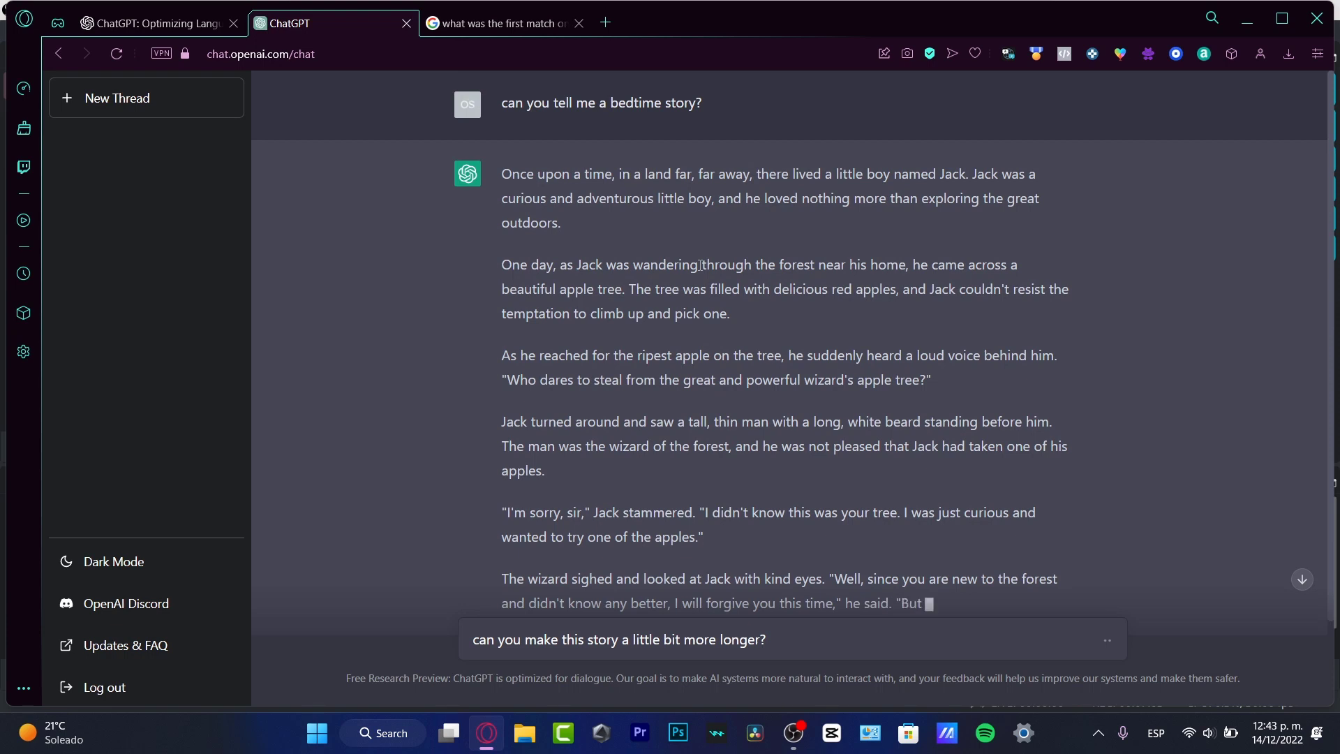
pyautogui.scroll(-2, 733, 282)
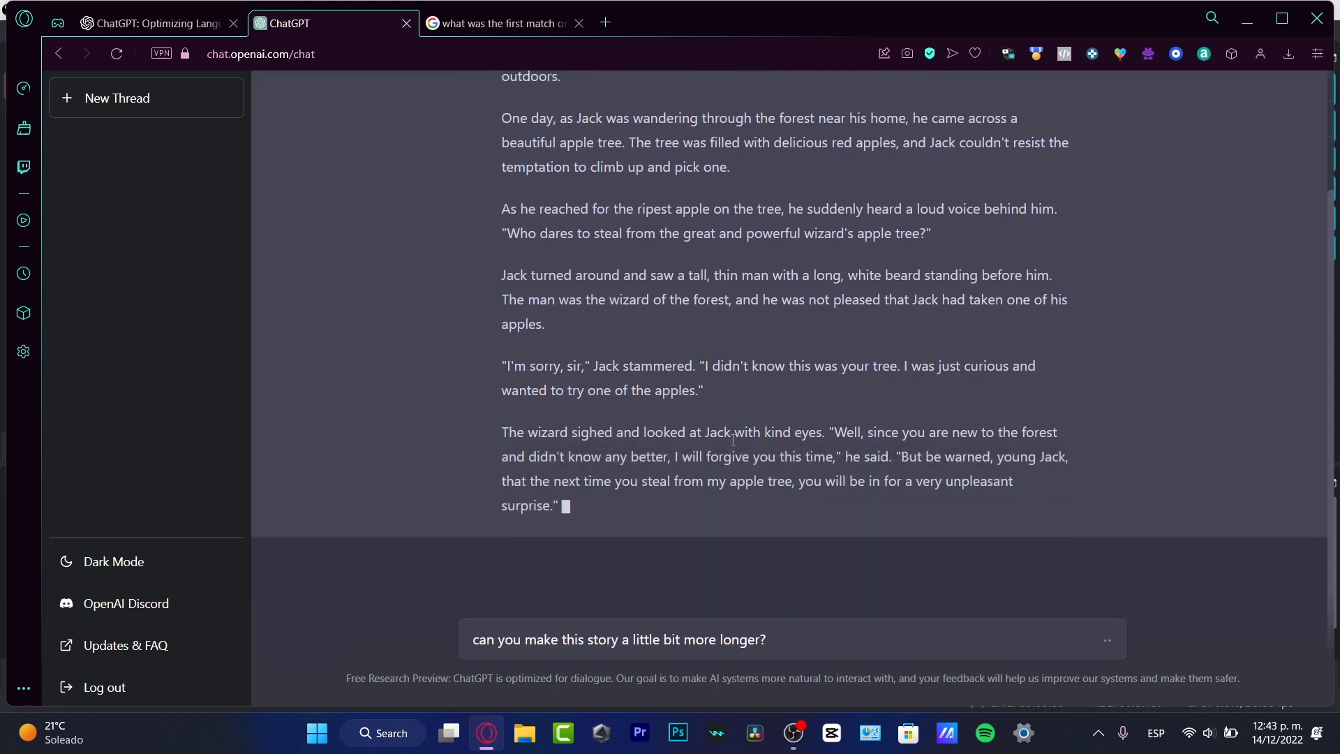
pyautogui.scroll(2, 740, 442)
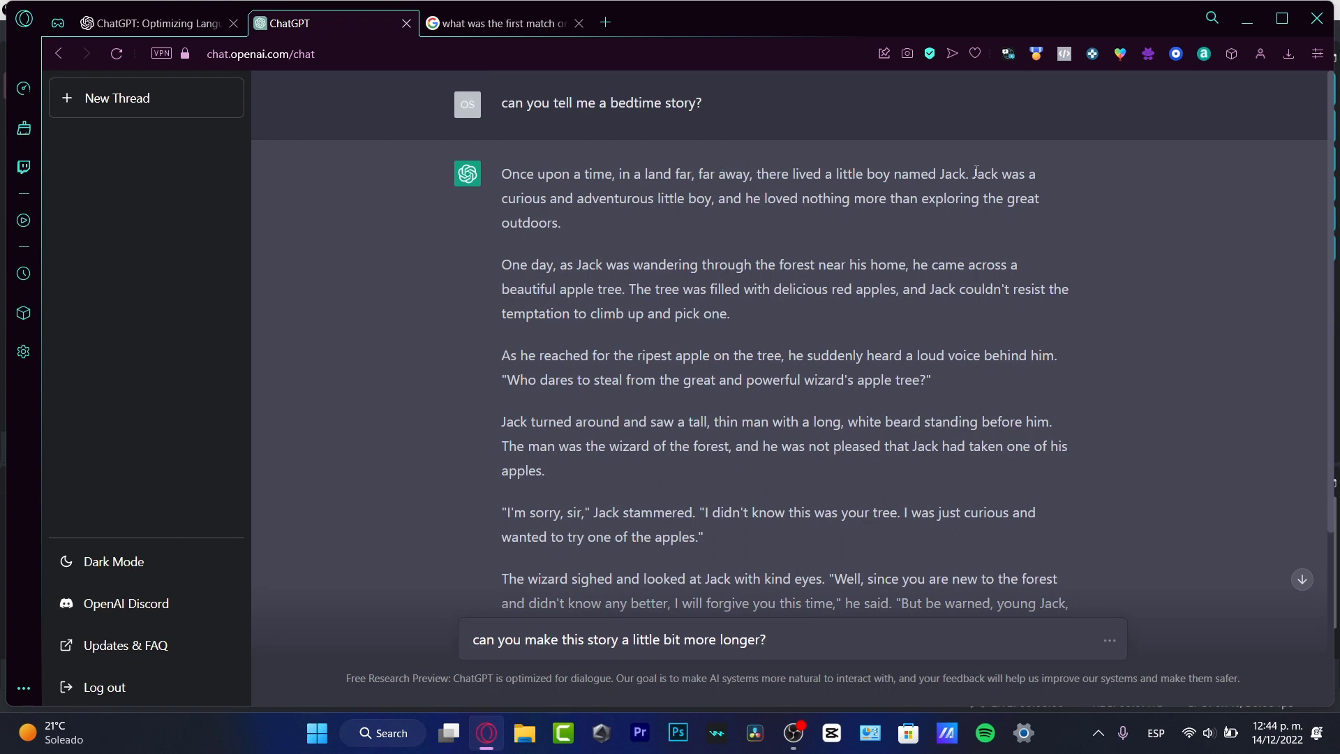
pyautogui.press('Return')
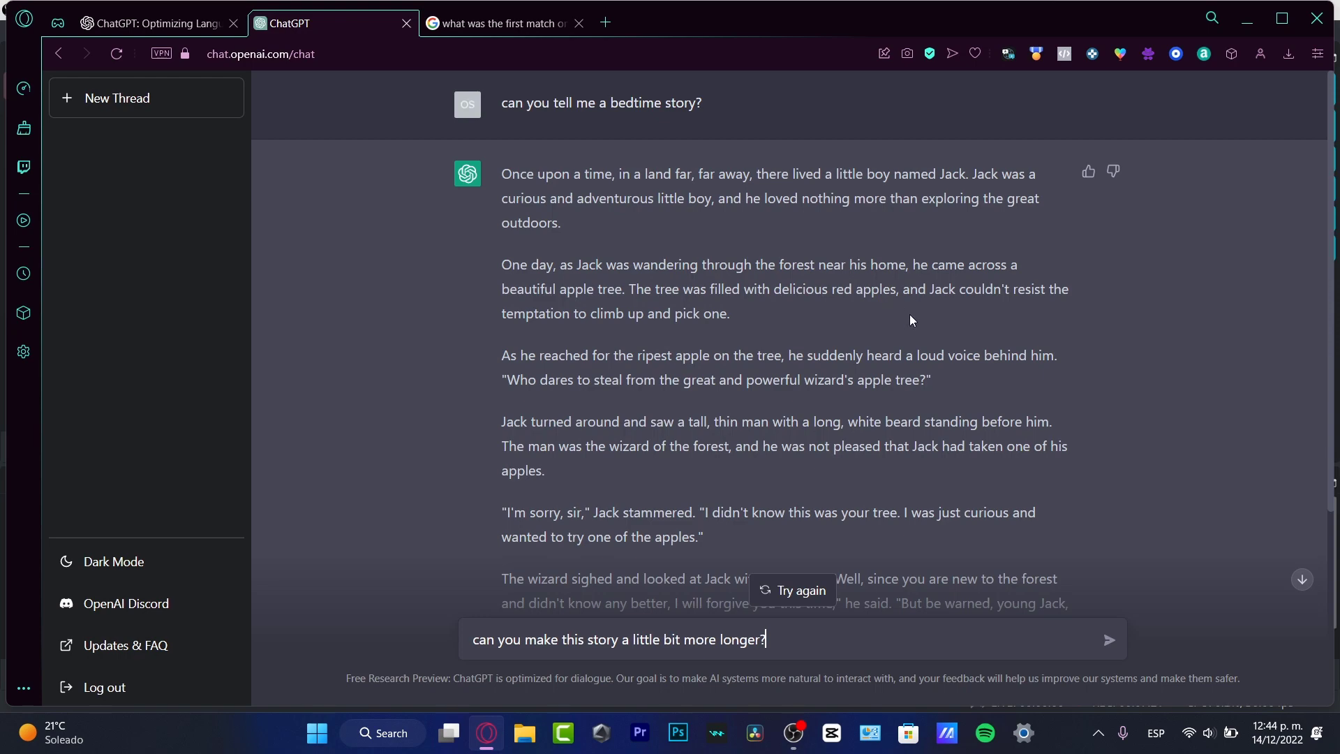
pyautogui.scroll(-4, 910, 320)
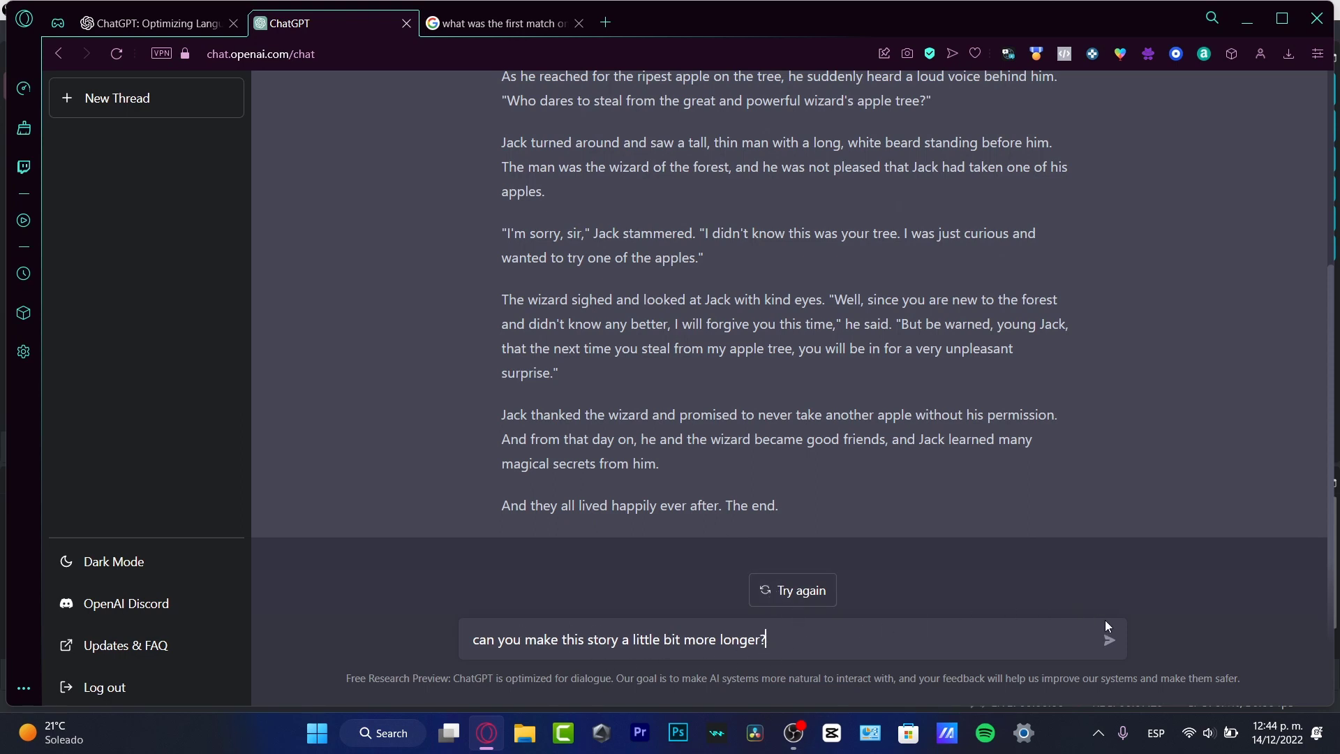
# Send the lengthen request and follow the longer Jack and wizard story as it streams
pyautogui.click(1109, 637)
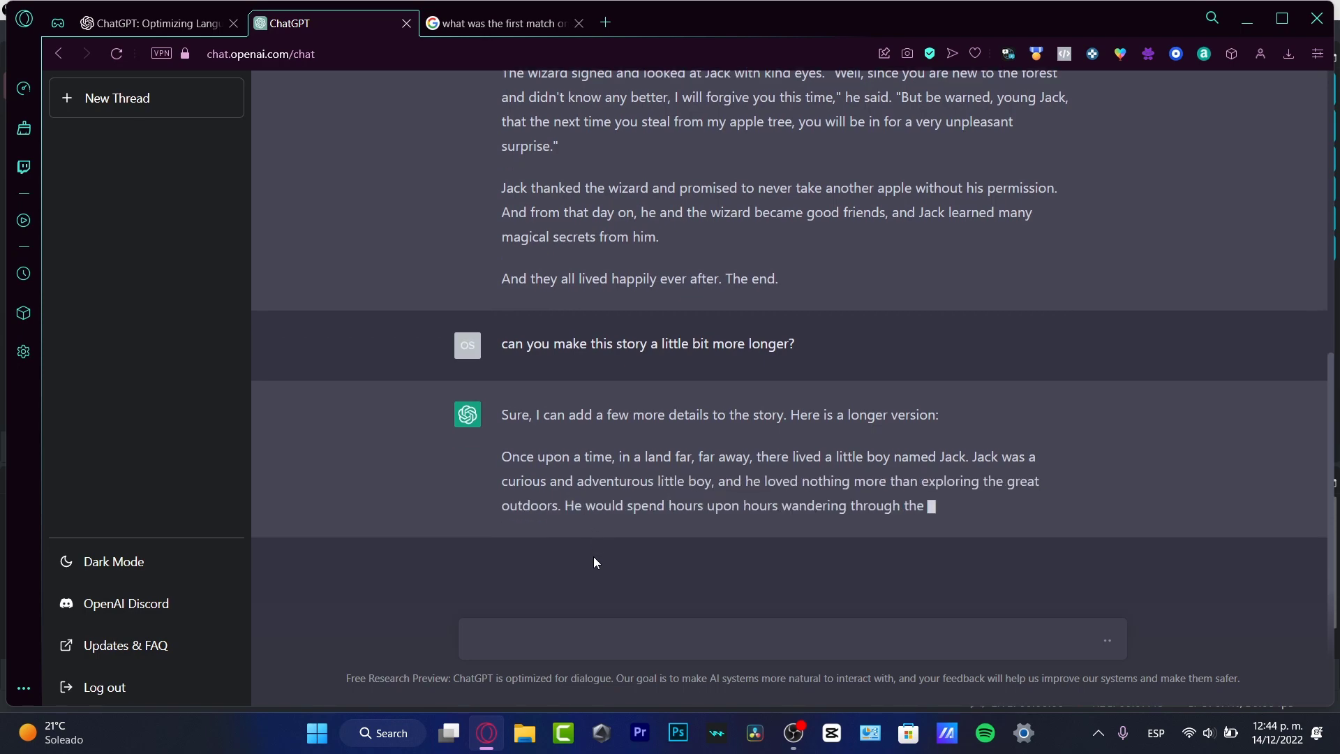
pyautogui.scroll(8, 1079, 349)
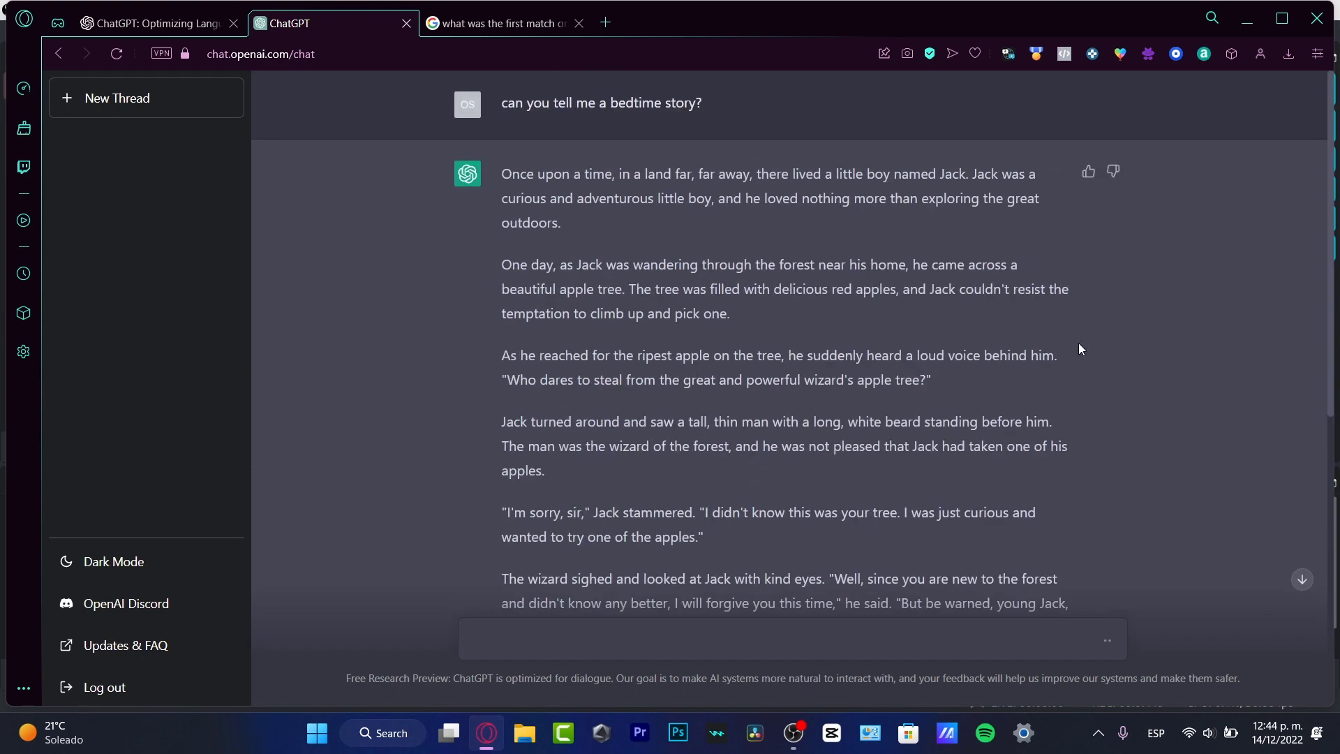
pyautogui.scroll(-4, 1068, 362)
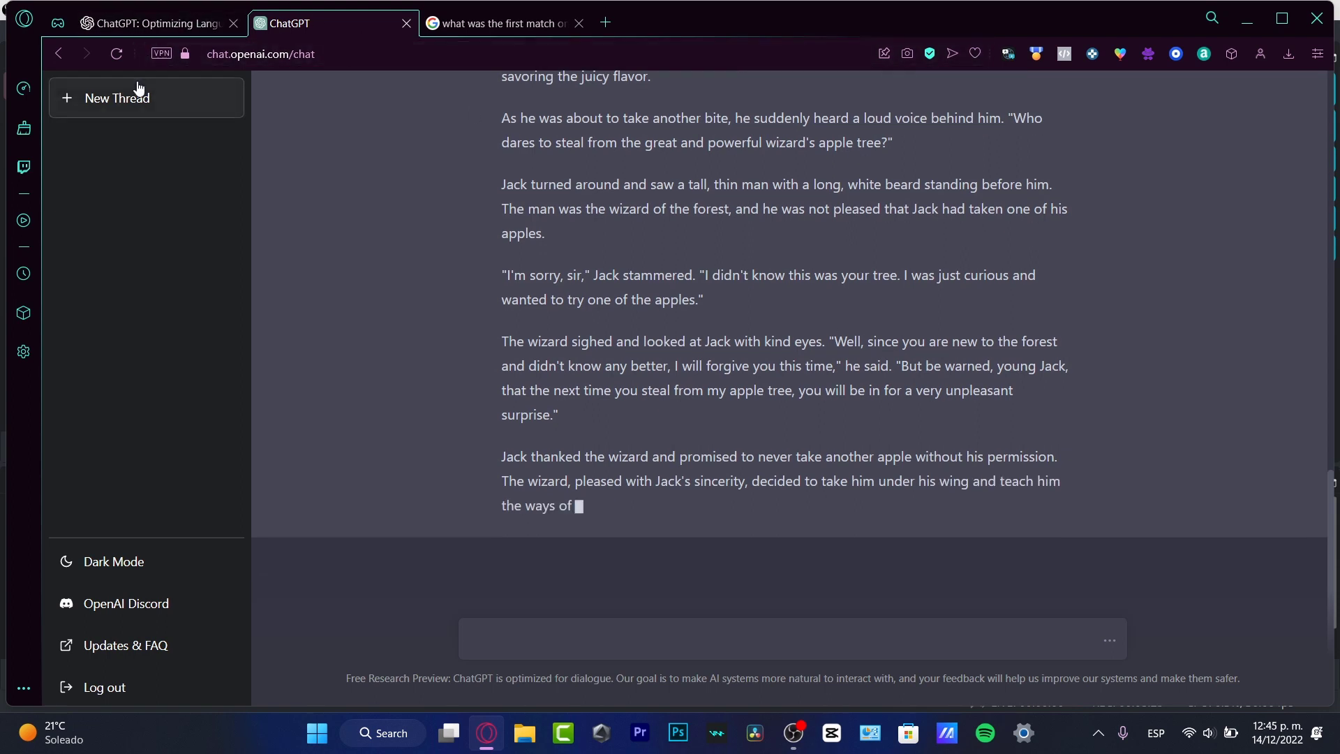
# In a new chat, send 'create a resume of a web designer' and read the reply
pyautogui.click(137, 89)
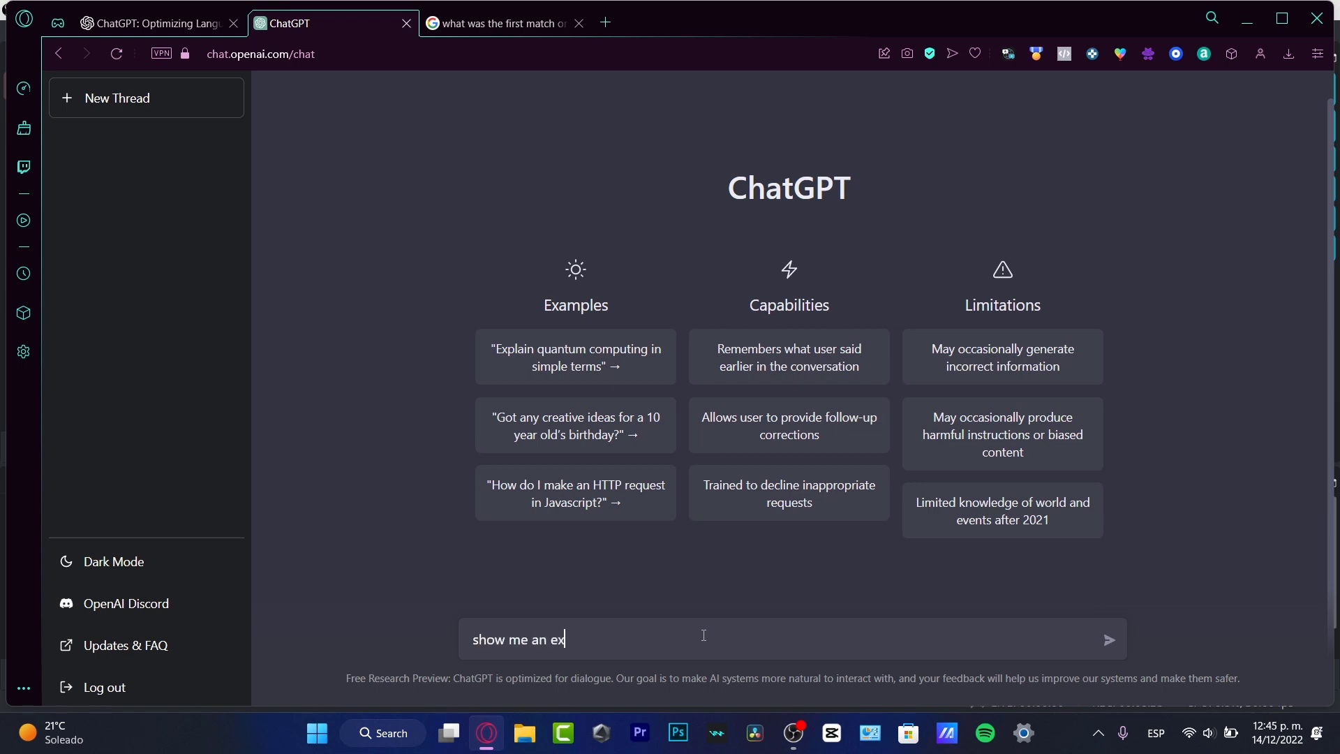
pyautogui.press('BackSpace')
pyautogui.press('BackSpace')
pyautogui.press('BackSpace')
pyautogui.press('BackSpace')
pyautogui.press('BackSpace')
pyautogui.press('BackSpace')
pyautogui.press('BackSpace')
pyautogui.write('create a resume of a webe')
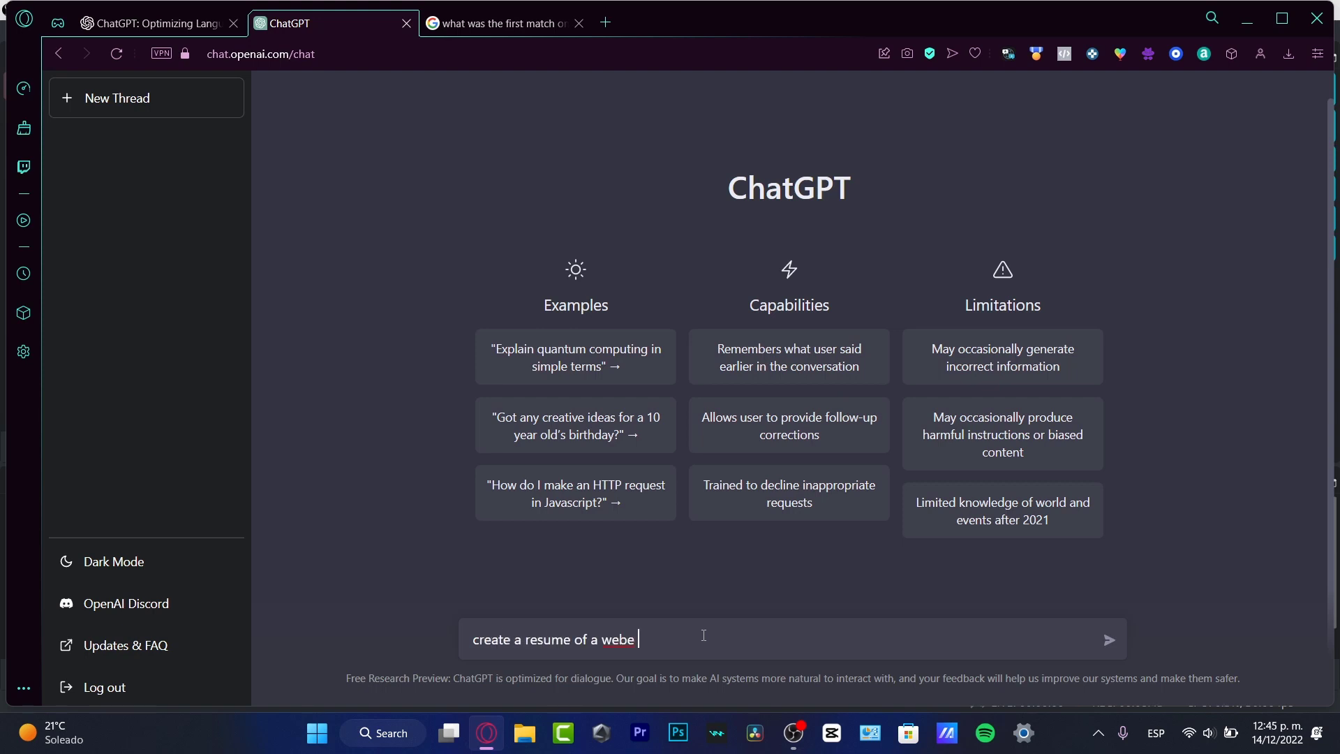
pyautogui.press('Return')
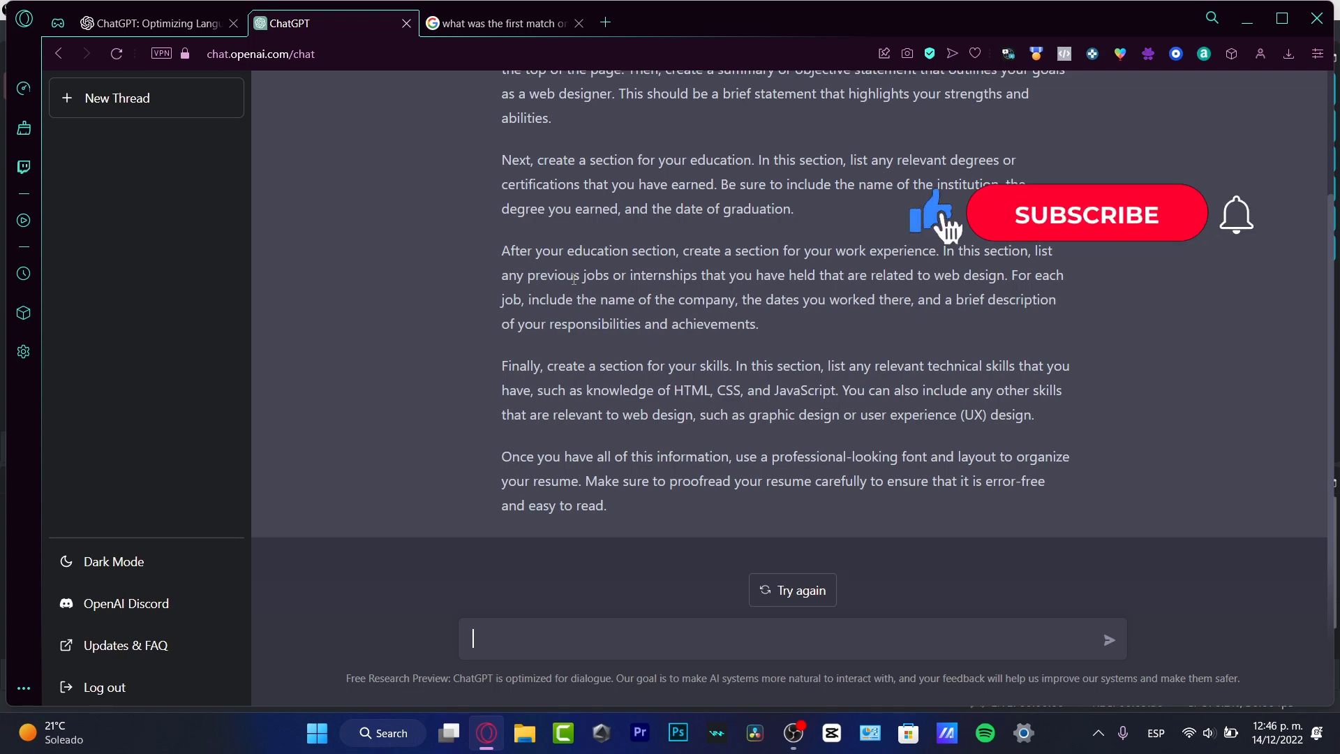
pyautogui.scroll(3, 973, 364)
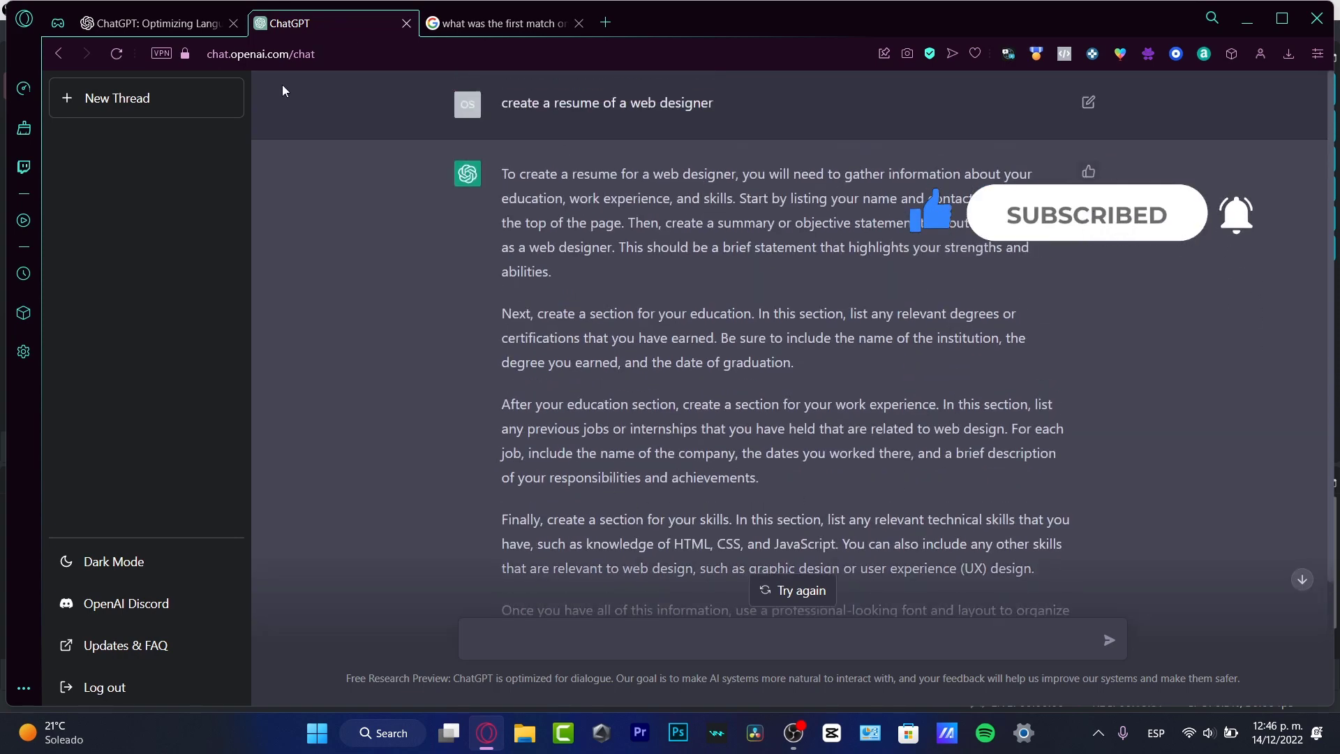